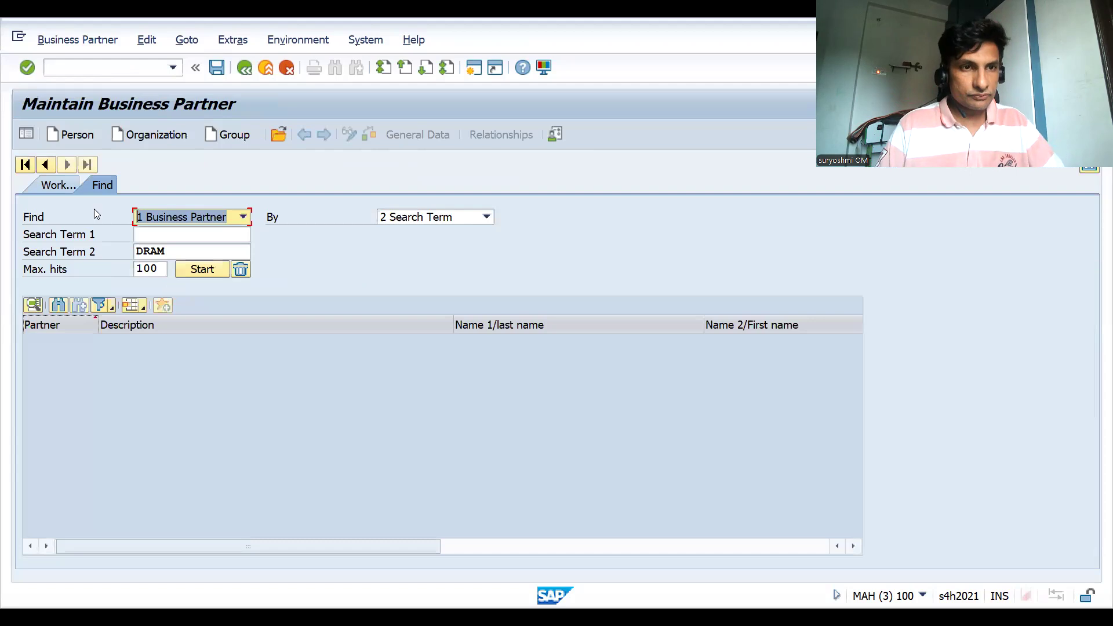
- Search the business partners by the second search term DRAM and open the OM SRI GANESHA / 22222 hamburg record
{"action": "left_click", "coordinate": [189, 277]}
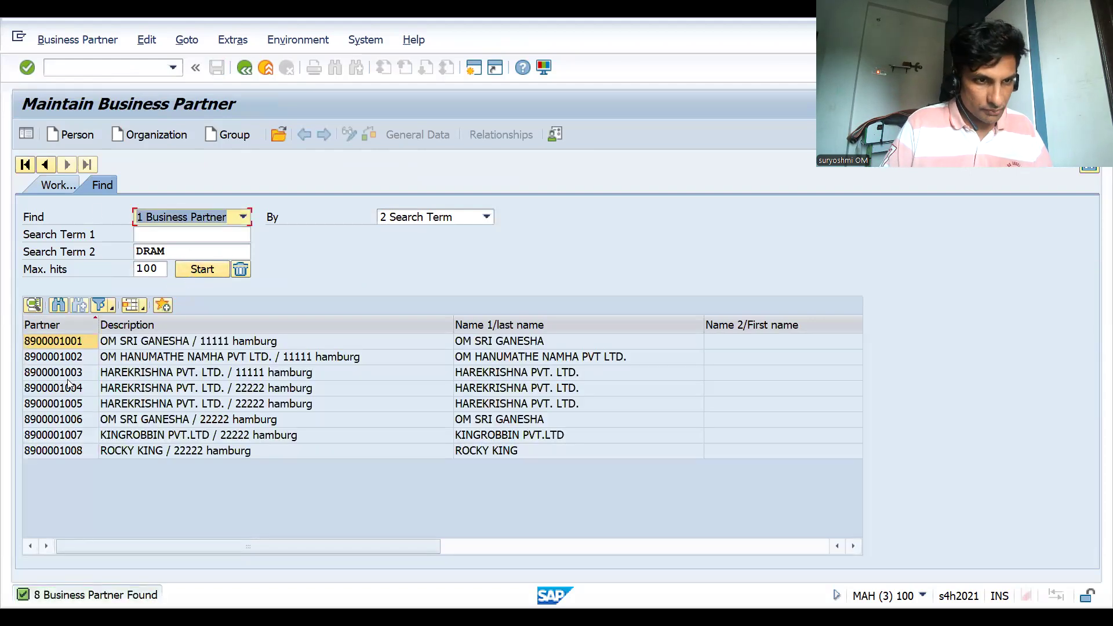
{"action": "left_click", "coordinate": [59, 422]}
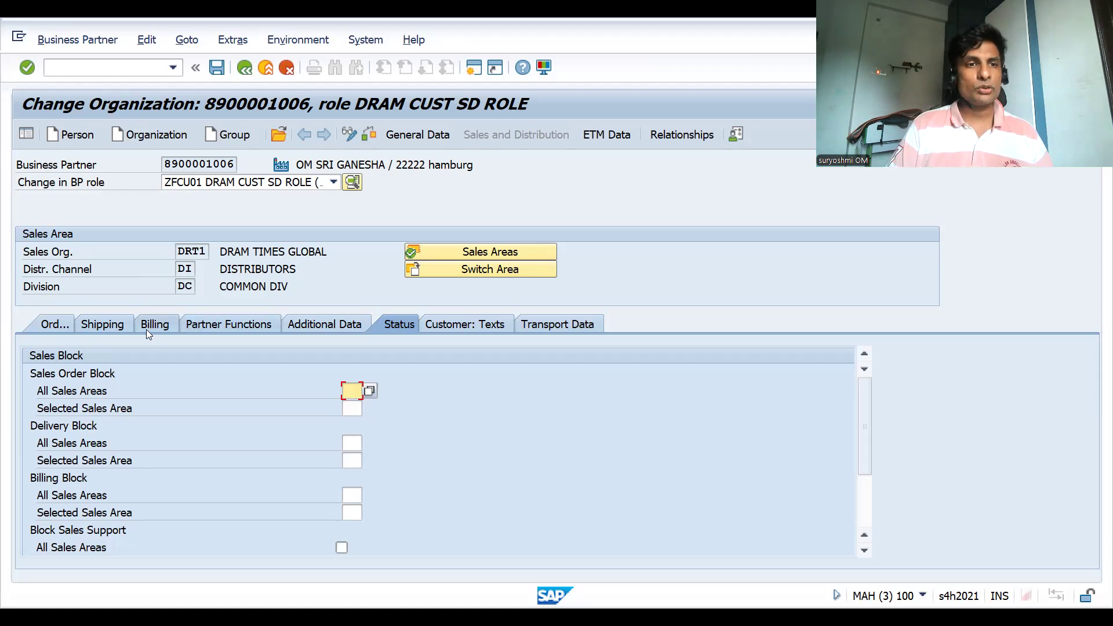
- Select the ZFCU01 DRAM CUST SD ROLE and show the partner functions of sales area DRT1 / DI / DC
{"action": "left_click", "coordinate": [271, 182]}
{"action": "left_click", "coordinate": [178, 165]}
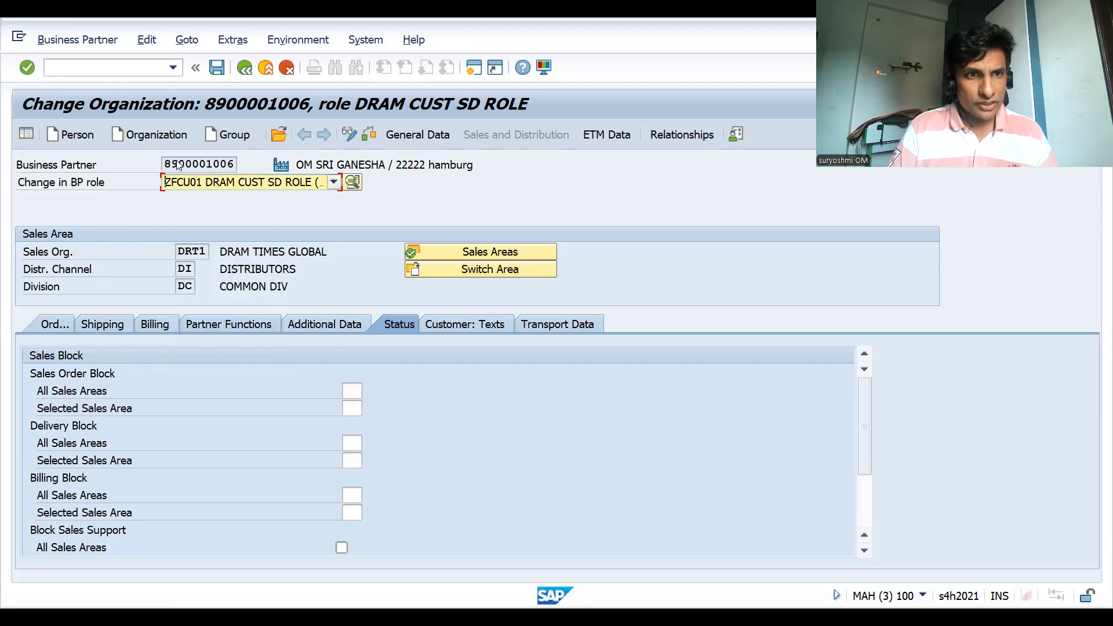
{"action": "left_click", "coordinate": [198, 188]}
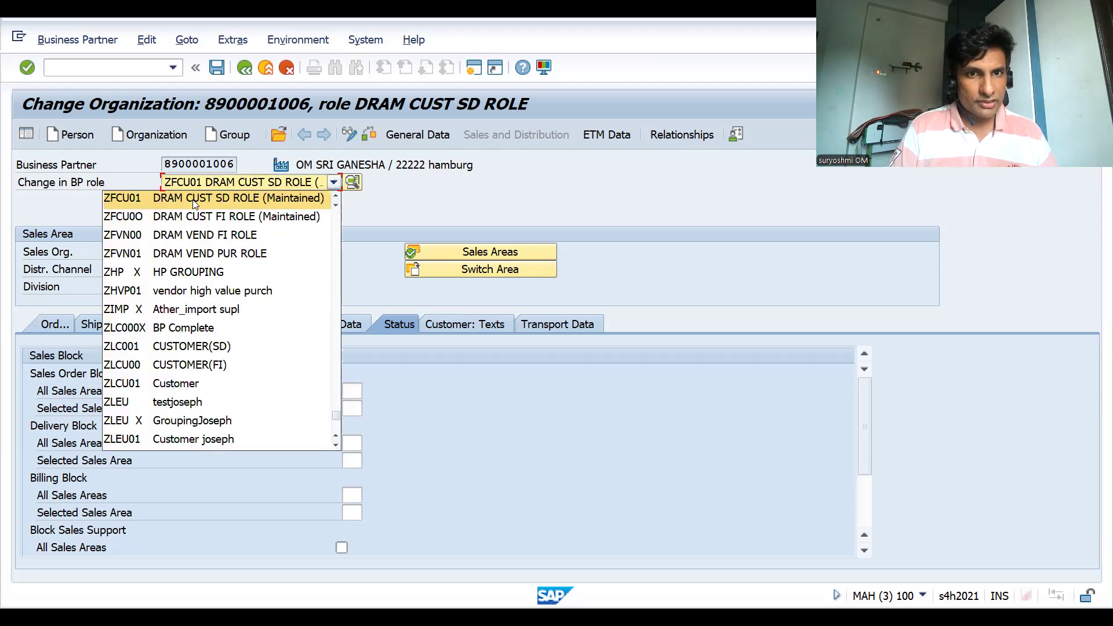
{"action": "left_click", "coordinate": [194, 200]}
{"action": "left_click", "coordinate": [247, 323]}
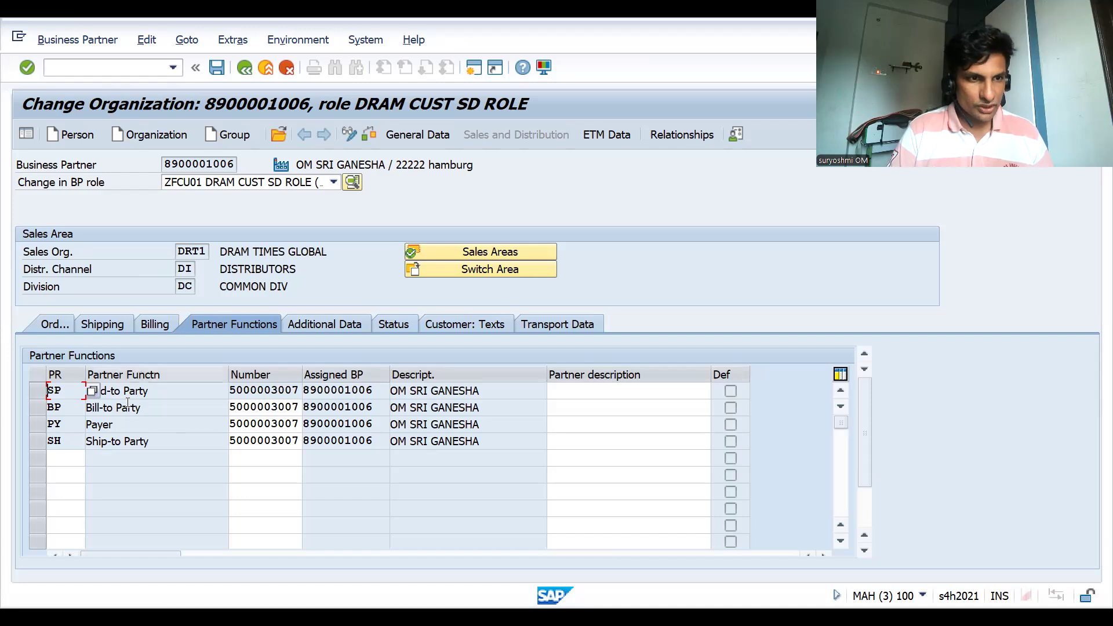
- Add a ship-to party row (SH) in the first empty line with the customer number of KINGROBBIN PVT.LTD
{"action": "left_click", "coordinate": [262, 459]}
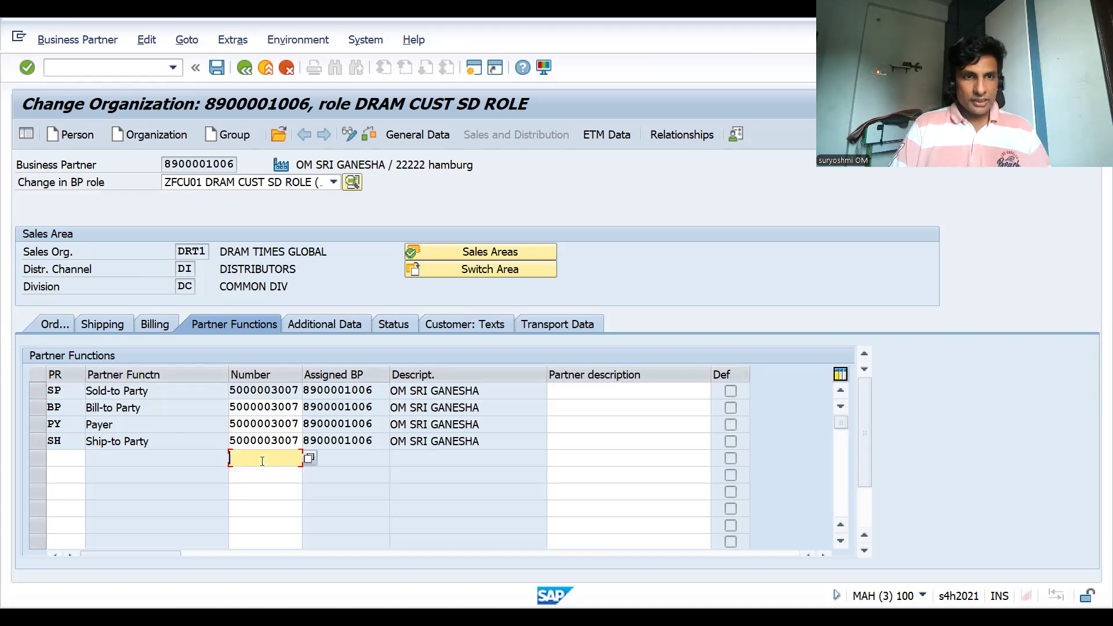
{"action": "left_click", "coordinate": [70, 457]}
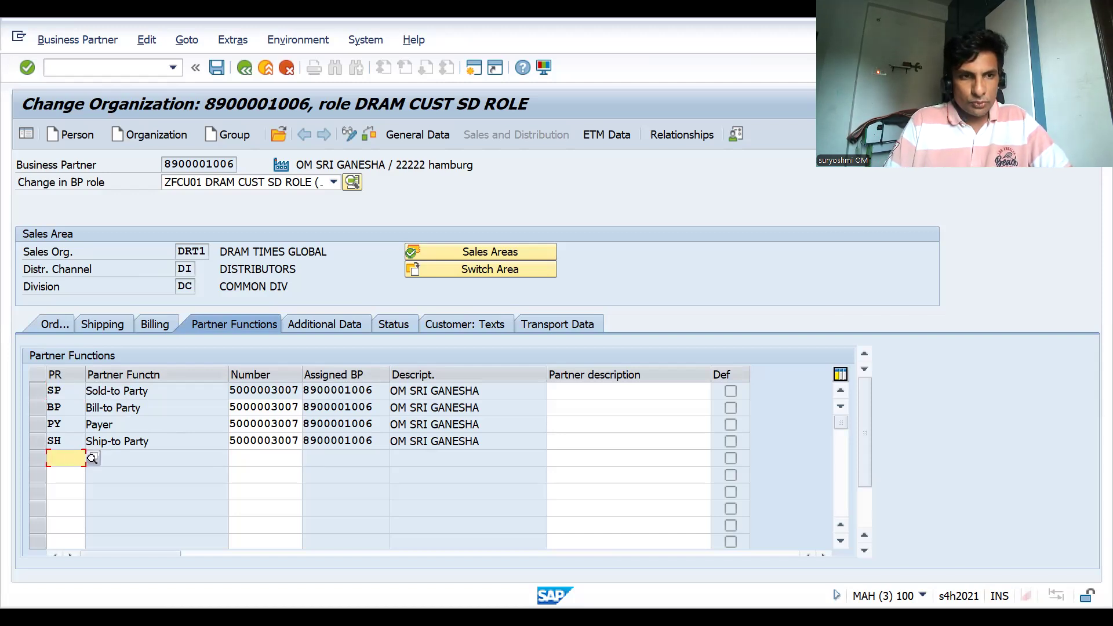
{"action": "type", "text": "sh"}
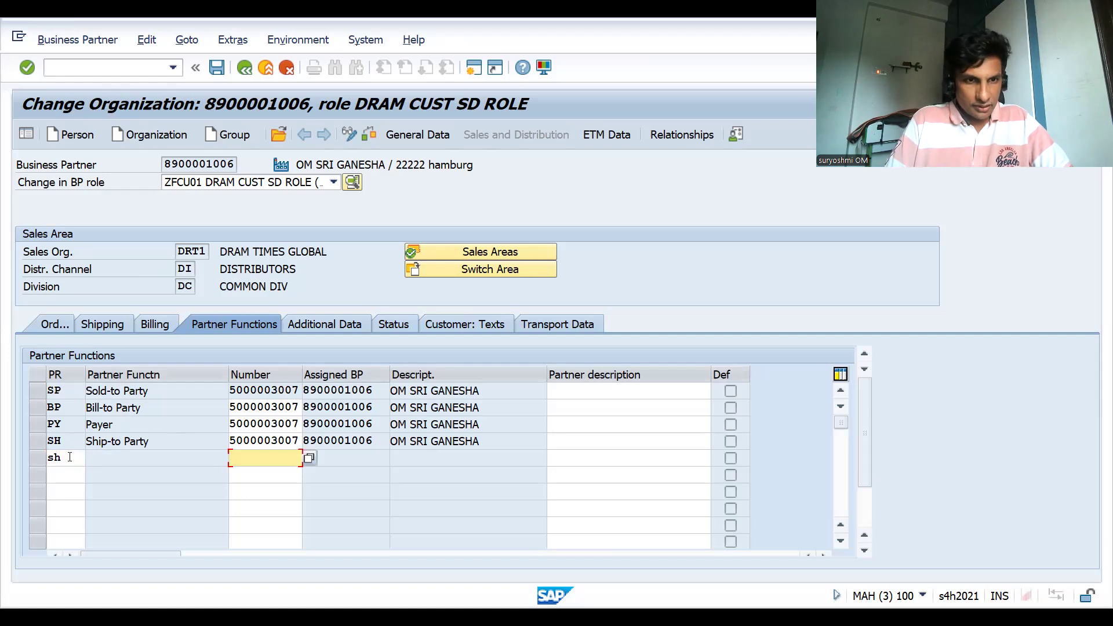
{"action": "key", "text": "Down"}
{"action": "key", "text": "Down"}
{"action": "key", "text": "Return"}
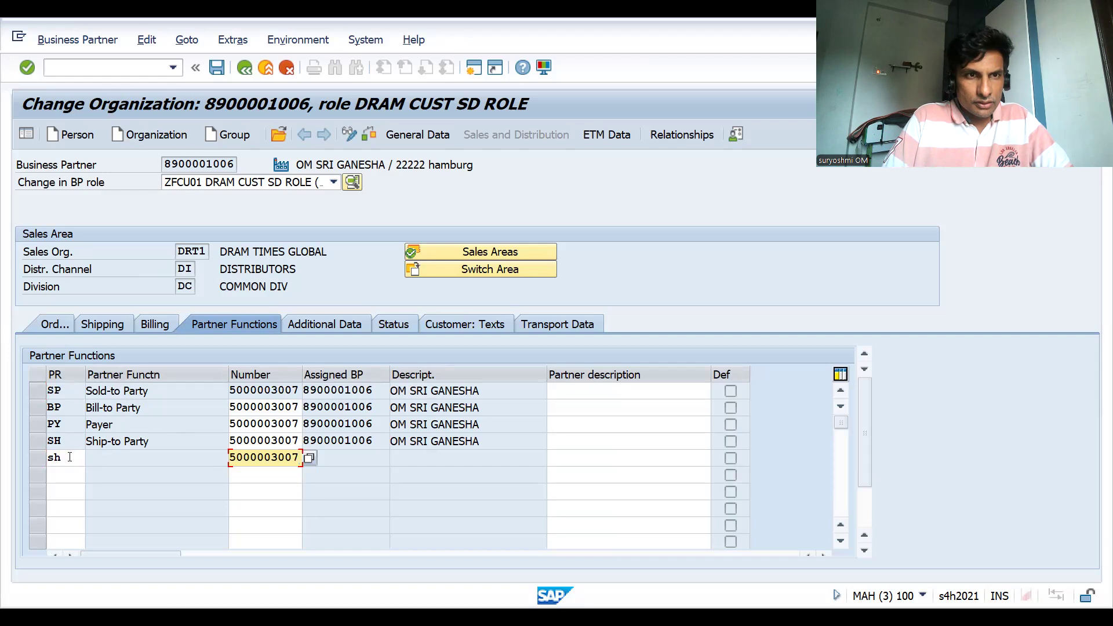
{"action": "key", "text": "BackSpace"}
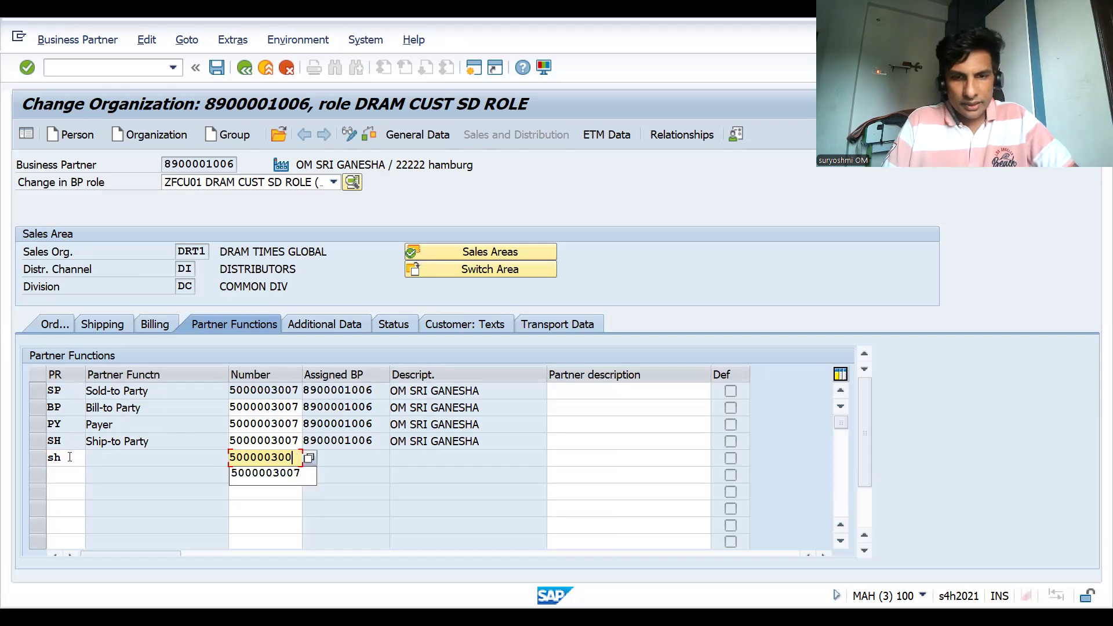
{"action": "type", "text": "8"}
{"action": "key", "text": "Return"}
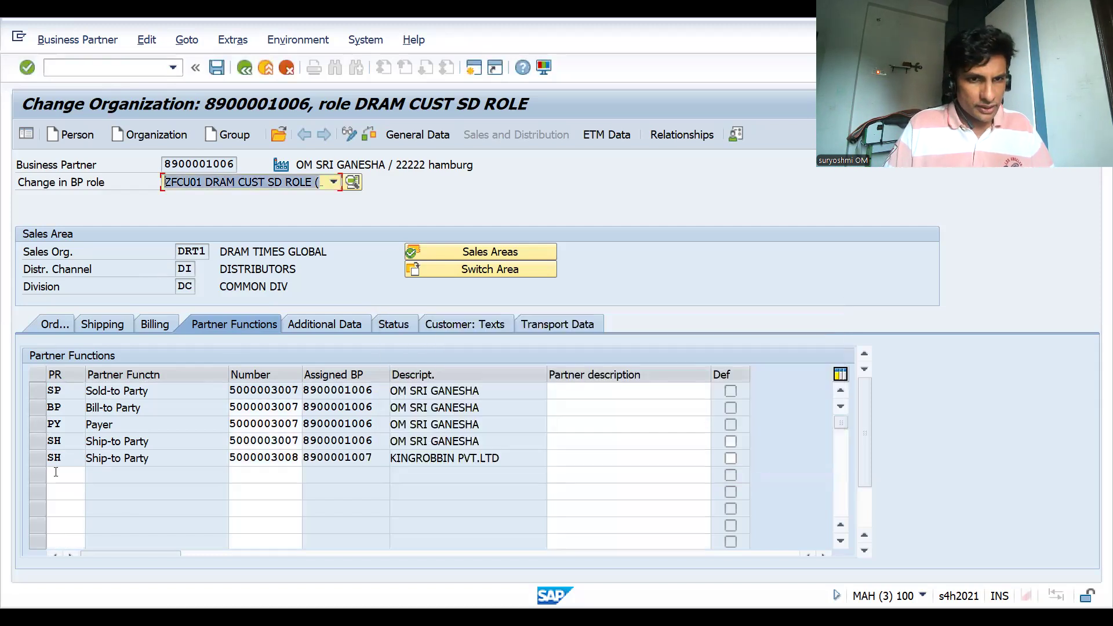
- Add another ship-to party row (SH) below KINGROBBIN PVT.LTD, using the customer number that directly follows its number
{"action": "left_click", "coordinate": [56, 474]}
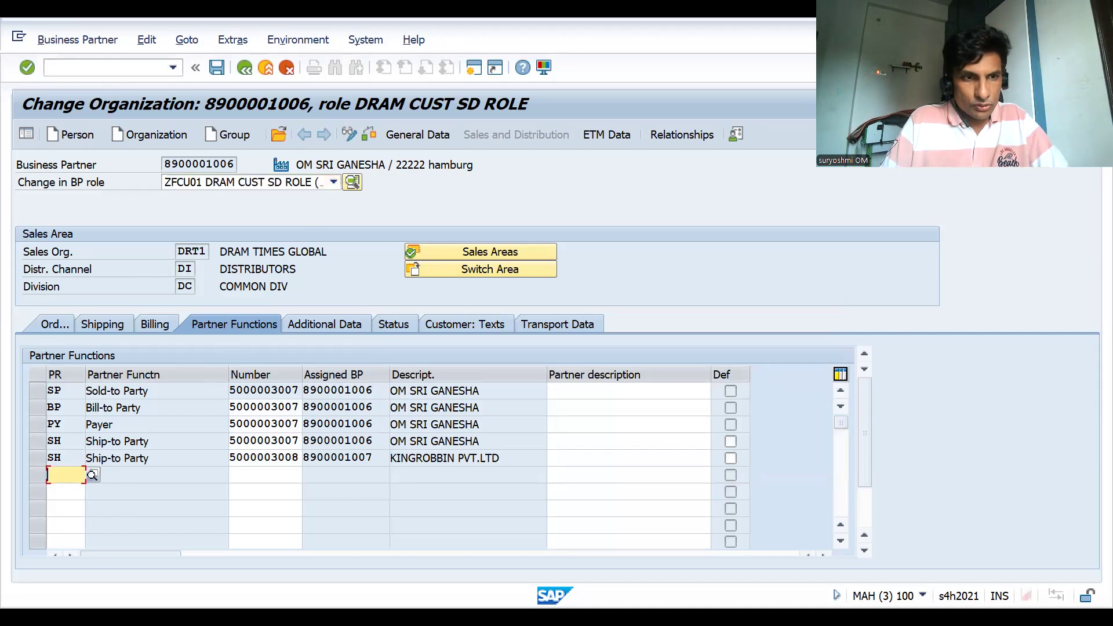
{"action": "type", "text": "sh"}
{"action": "key", "text": "Tab"}
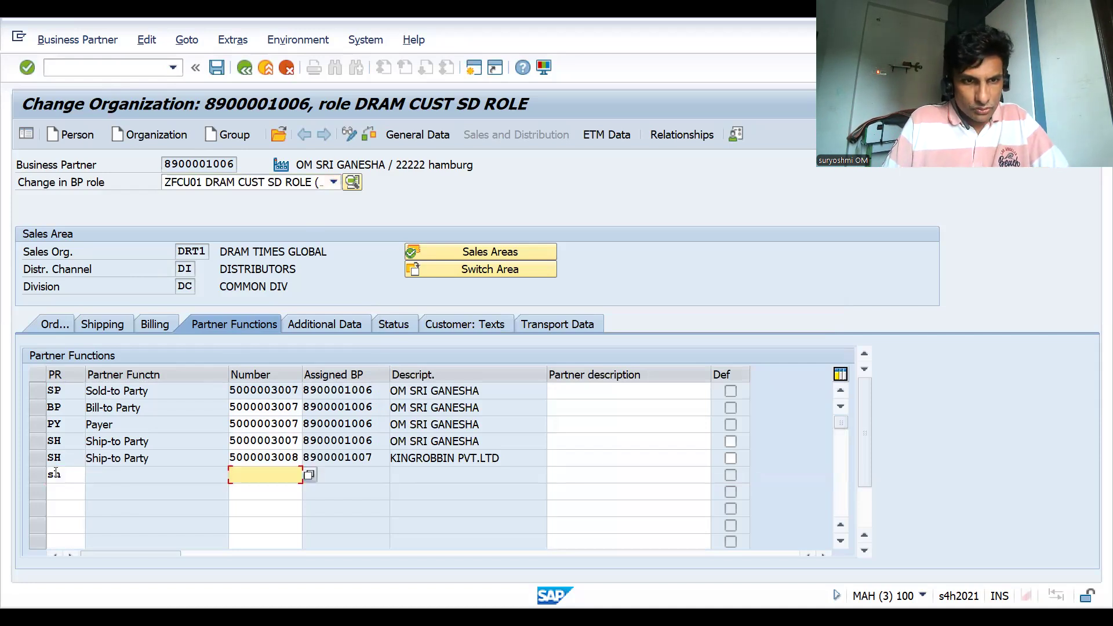
{"action": "key", "text": "Down"}
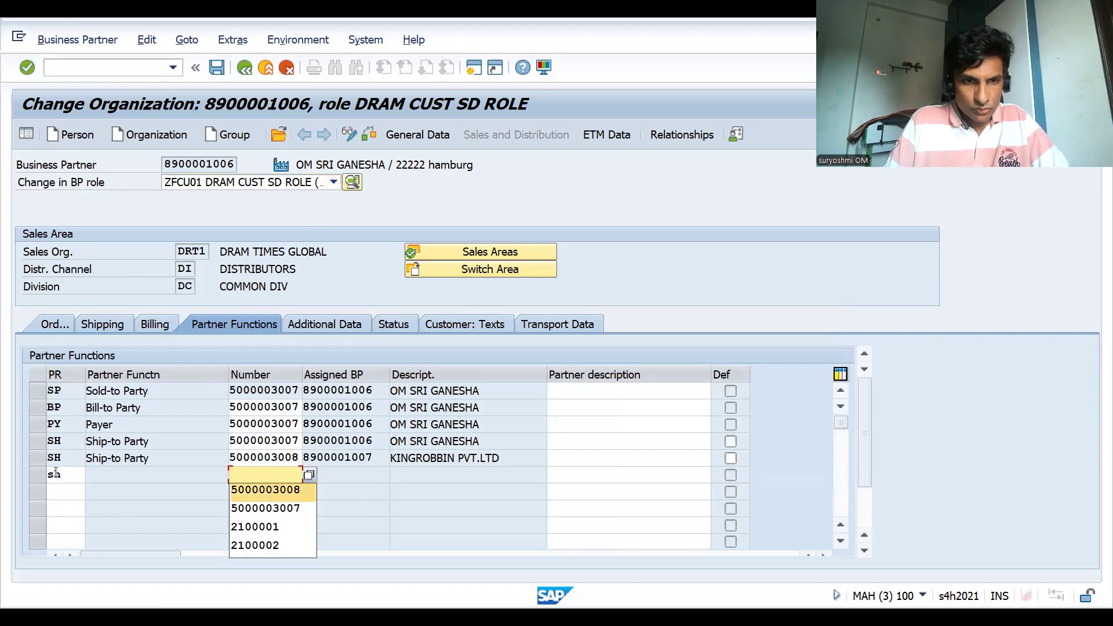
{"action": "key", "text": "Return"}
{"action": "key", "text": "BackSpace"}
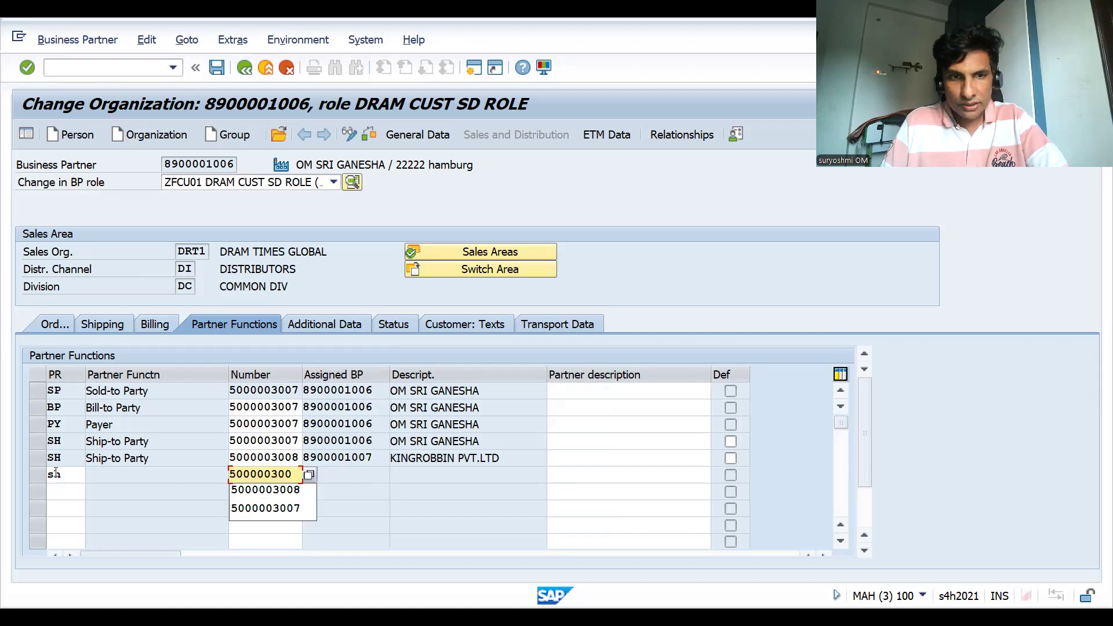
{"action": "type", "text": "9"}
{"action": "key", "text": "Return"}
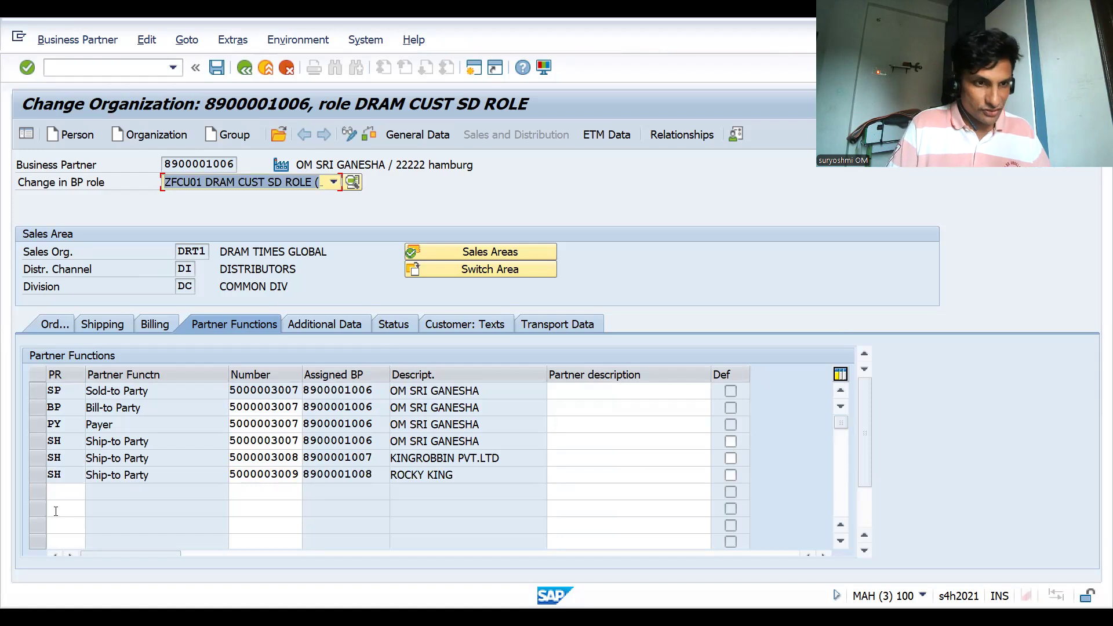
- Enter a bill-to party row (BP) in the next empty line with the customer number of OM SRI GANESHA
{"action": "left_click", "coordinate": [63, 493]}
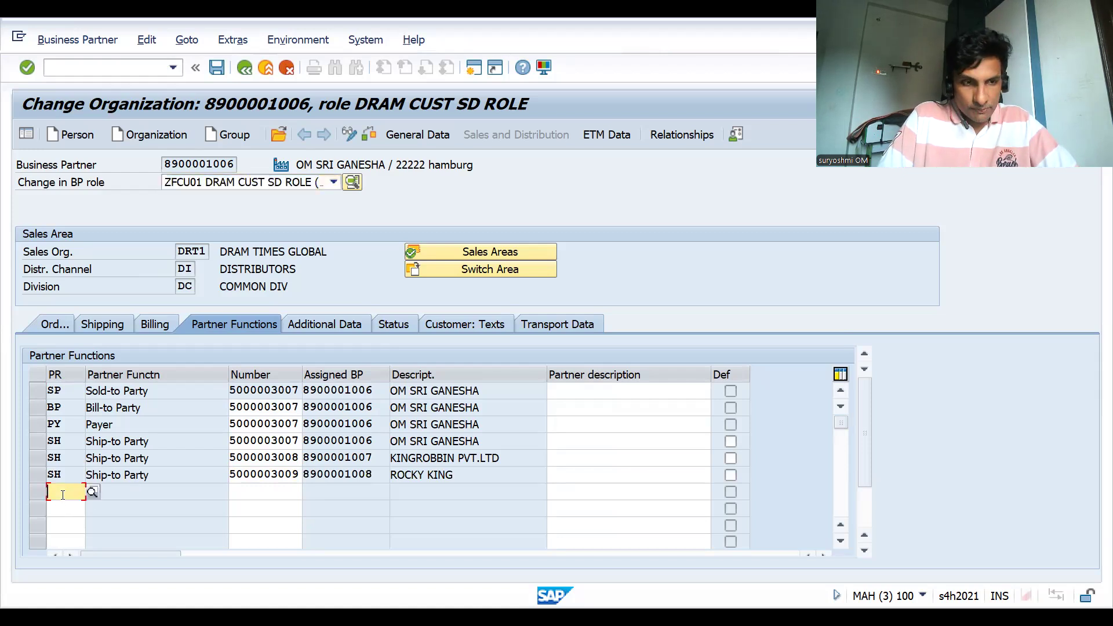
{"action": "type", "text": "bp"}
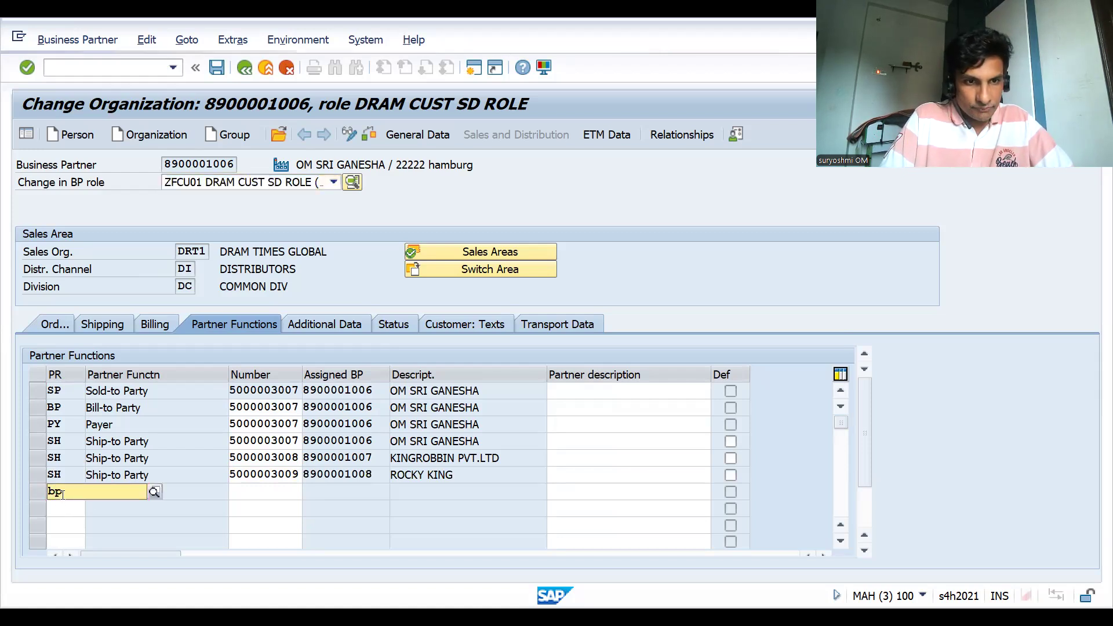
{"action": "key", "text": "Tab"}
{"action": "key", "text": "Down"}
{"action": "key", "text": "Down"}
{"action": "key", "text": "Down"}
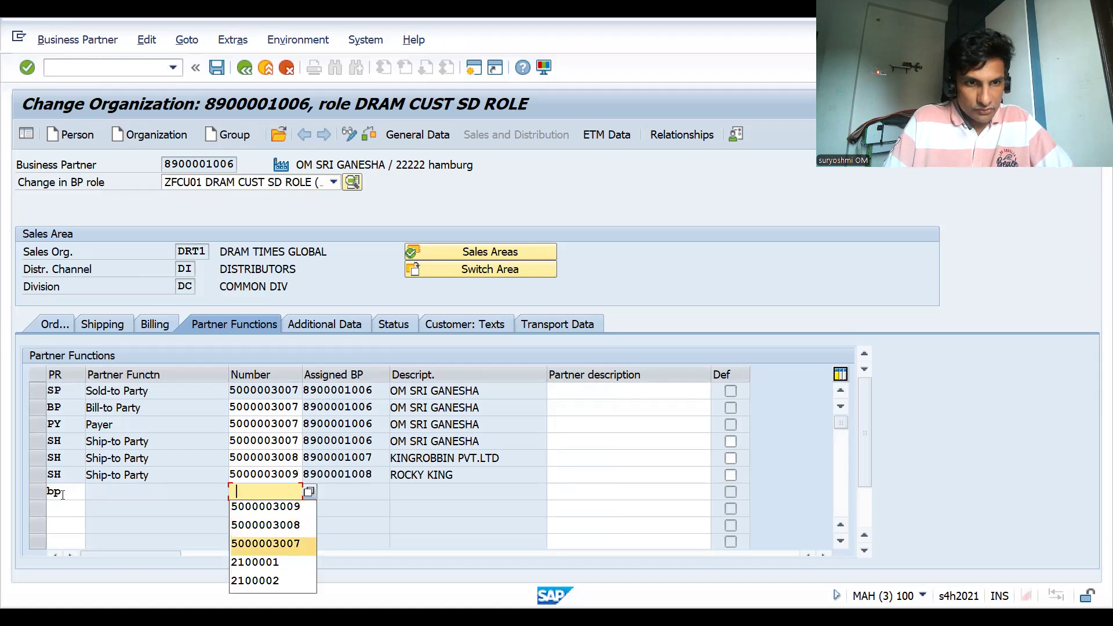
{"action": "key", "text": "Return"}
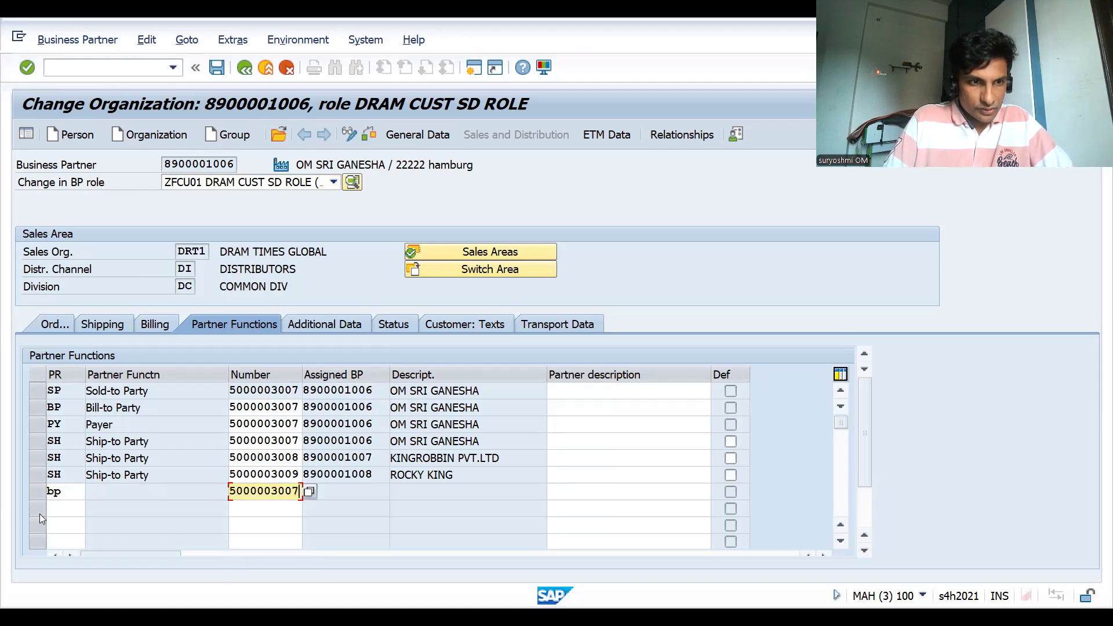
{"action": "left_click", "coordinate": [60, 509]}
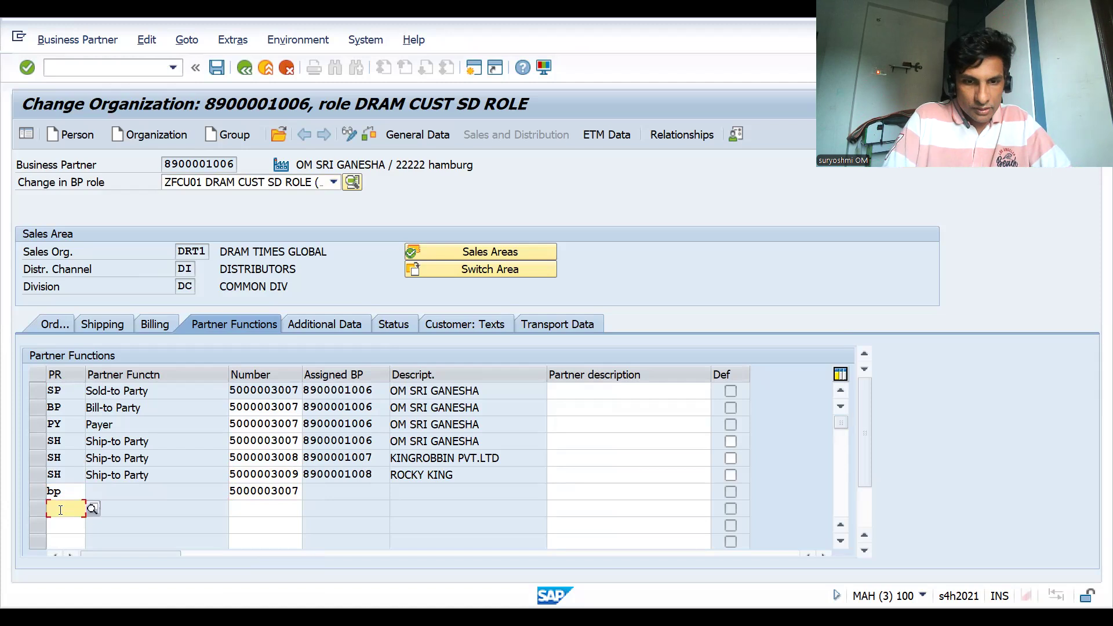
{"action": "type", "text": "py"}
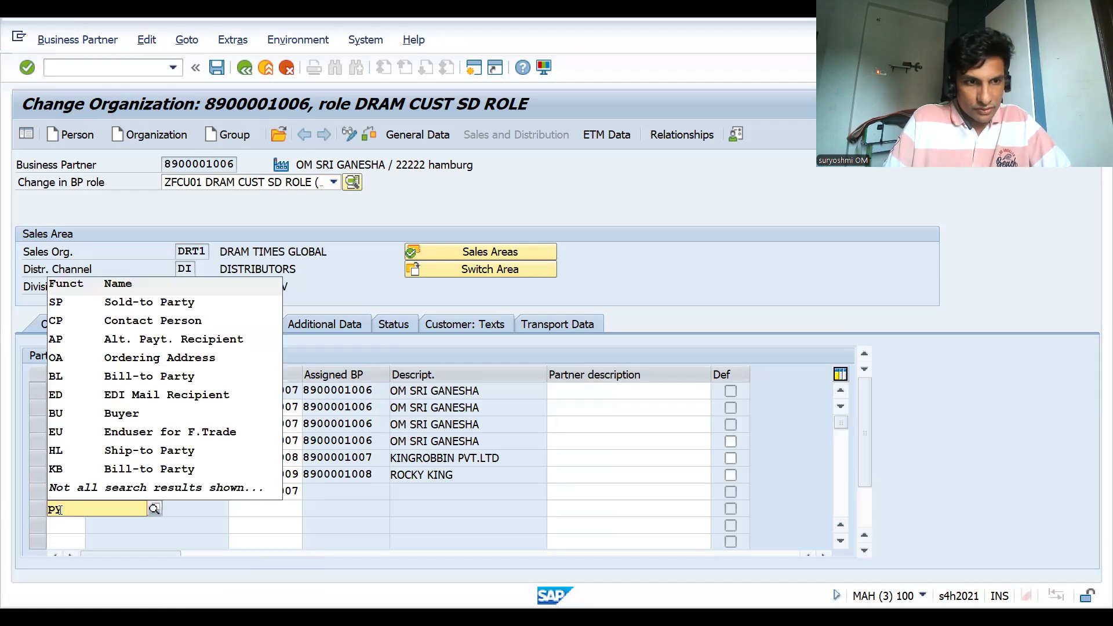
{"action": "key", "text": "BackSpace"}
{"action": "key", "text": "BackSpace"}
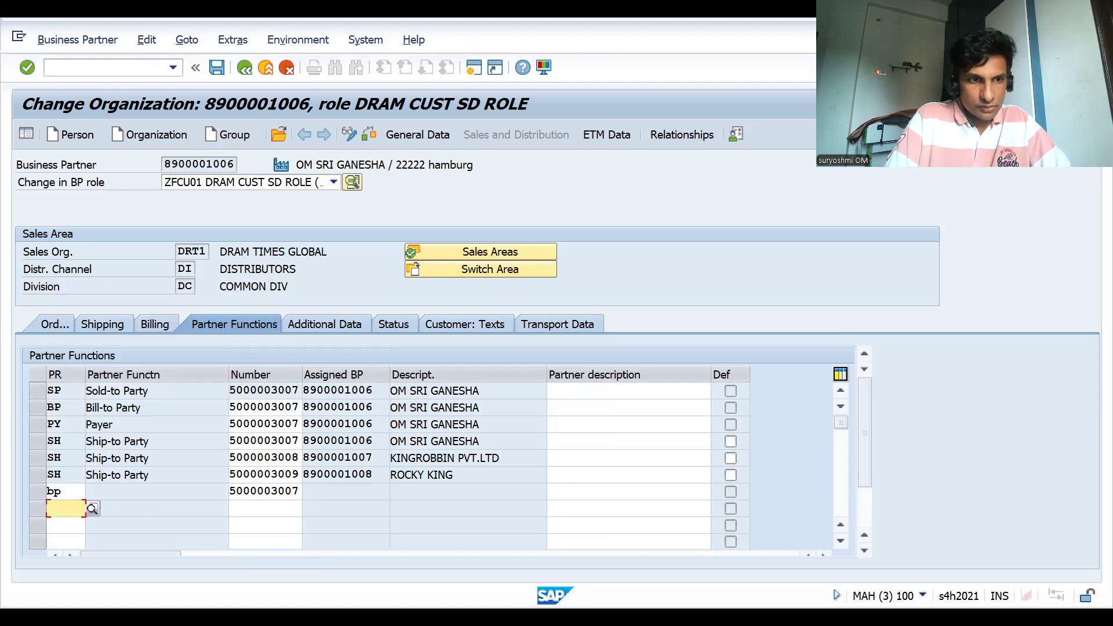
{"action": "type", "text": "py"}
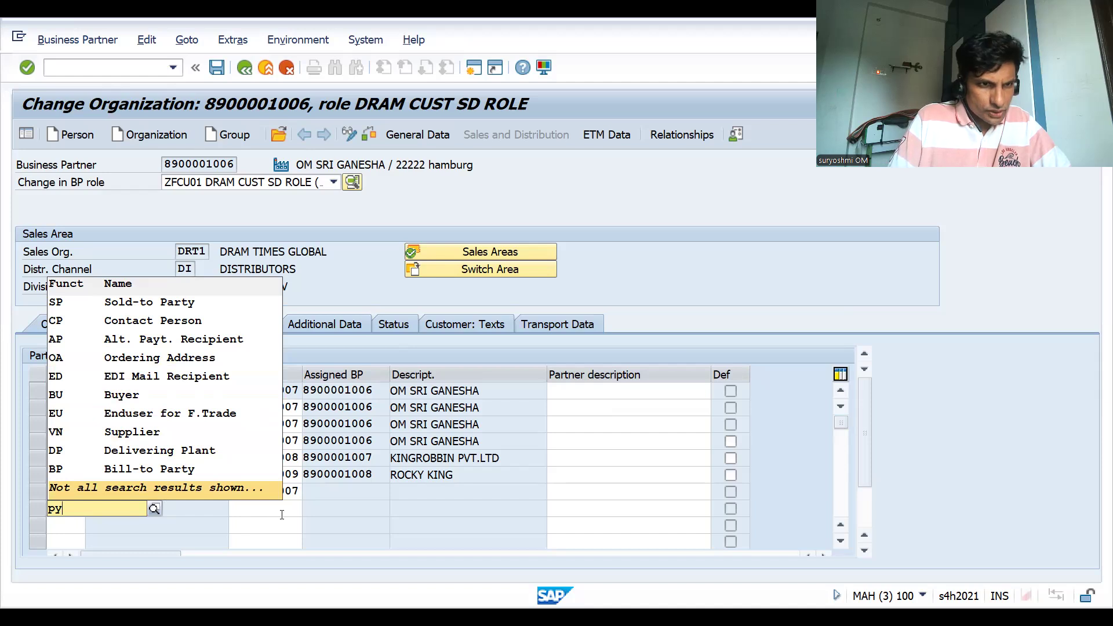
{"action": "left_click", "coordinate": [184, 510]}
{"action": "left_click", "coordinate": [71, 509]}
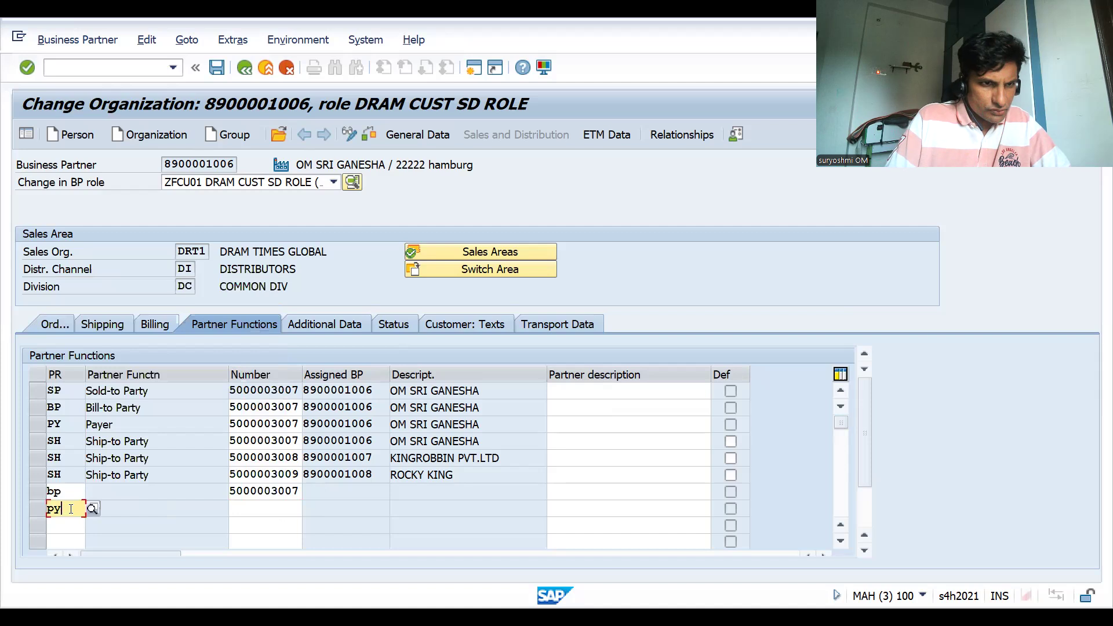
{"action": "type", "text": "==="}
{"action": "key", "text": "BackSpace"}
{"action": "key", "text": "BackSpace"}
{"action": "key", "text": "BackSpace"}
{"action": "key", "text": "BackSpace"}
{"action": "key", "text": "BackSpace"}
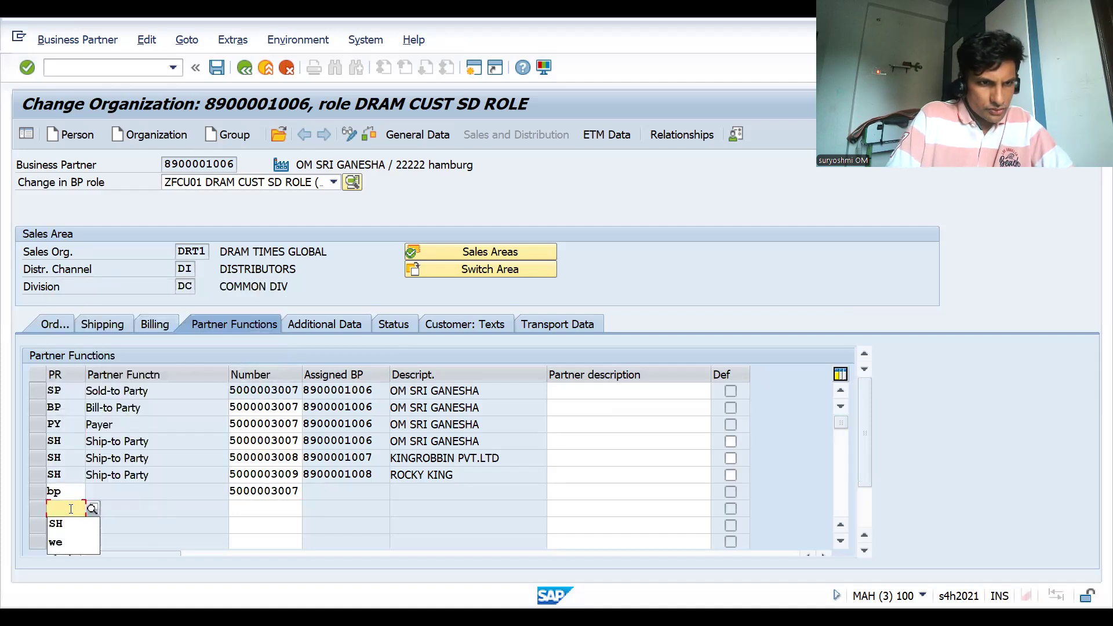
- Enter a further bill-to party row (BP) with the last added ship-to party's customer number and confirm the new entries
{"action": "type", "text": "b"}
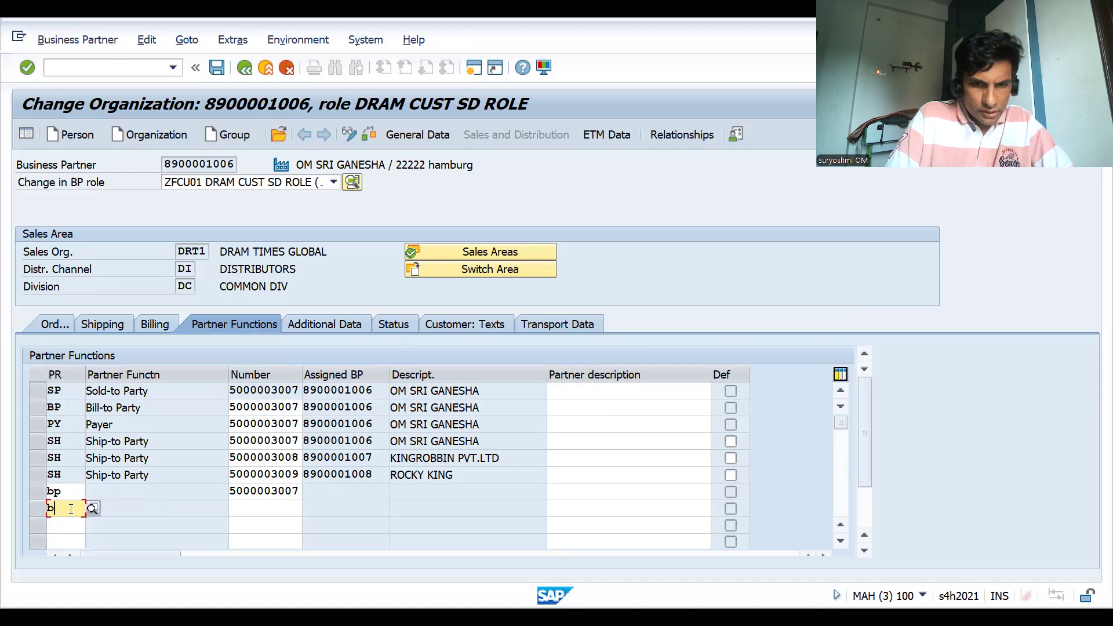
{"action": "type", "text": "p"}
{"action": "key", "text": "Tab"}
{"action": "key", "text": "Down"}
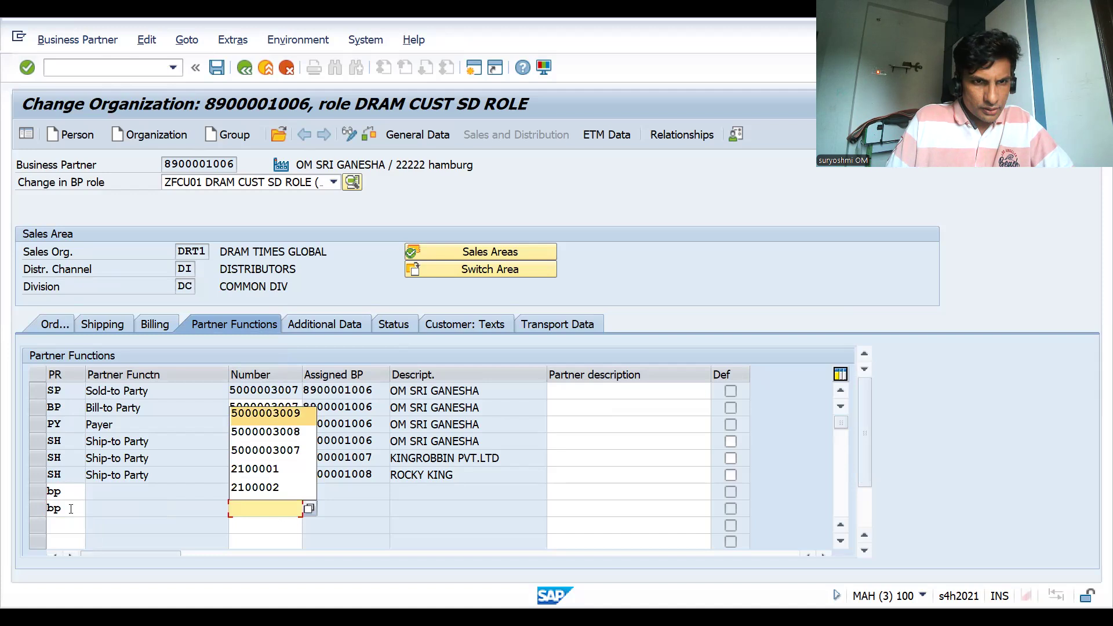
{"action": "key", "text": "Return"}
{"action": "key", "text": "Return"}
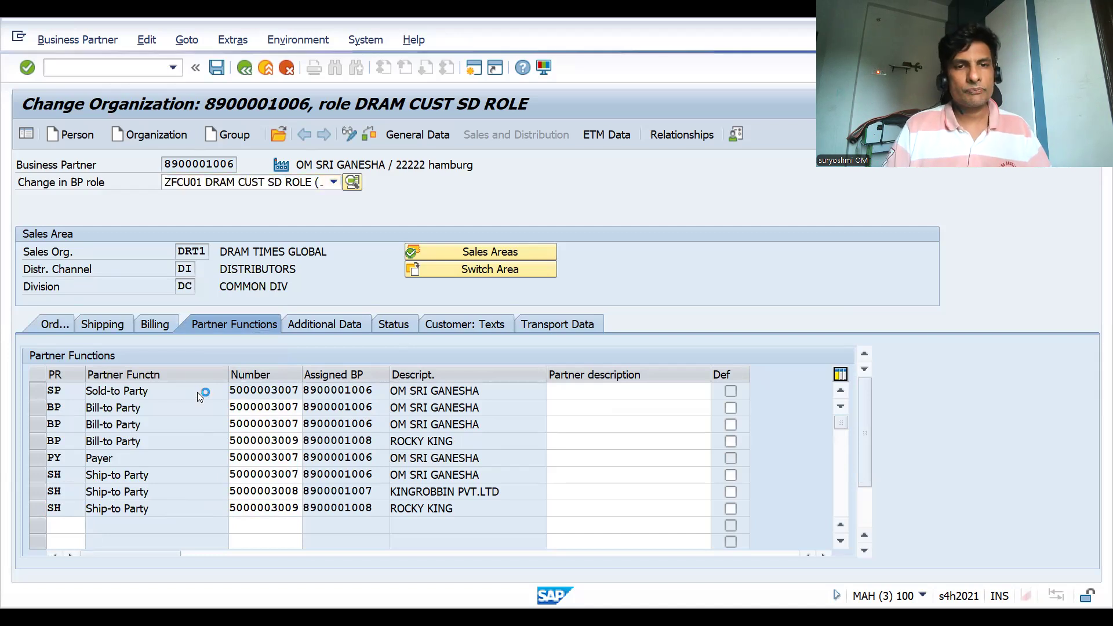
{"action": "key", "text": "Return"}
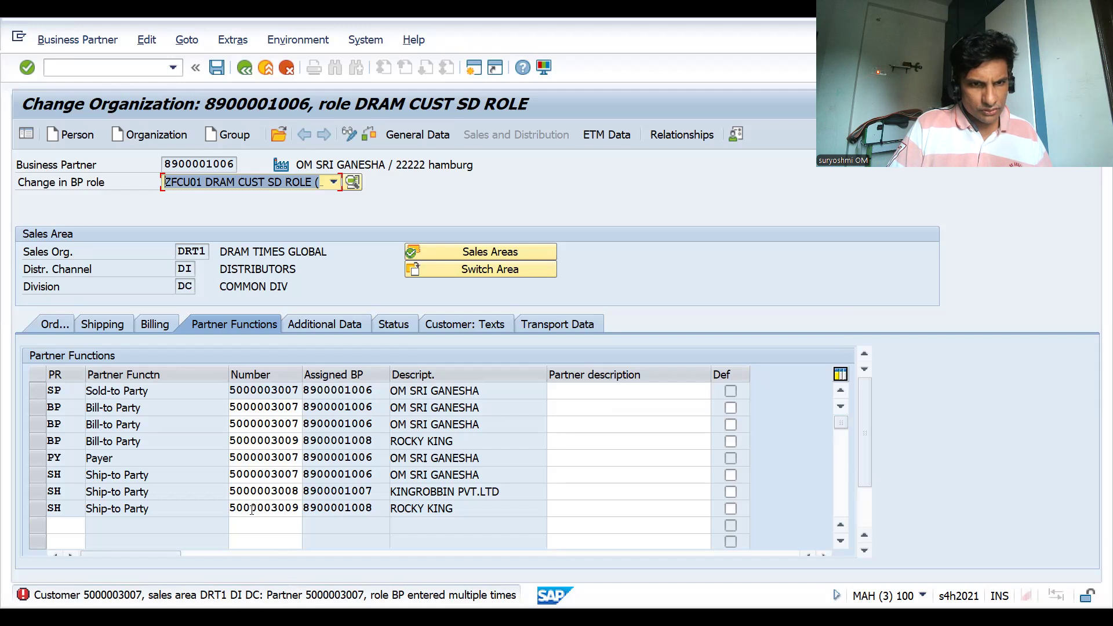
- Check the last ship-to party row and try to save the customer's partner functions
{"action": "left_click", "coordinate": [296, 509]}
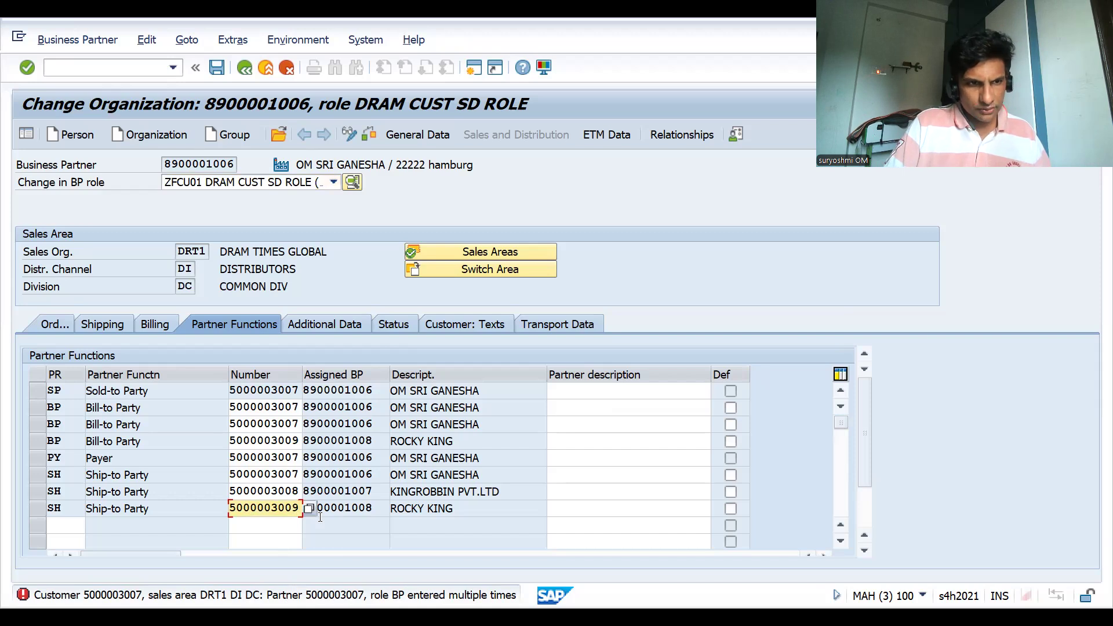
{"action": "key", "text": "Left"}
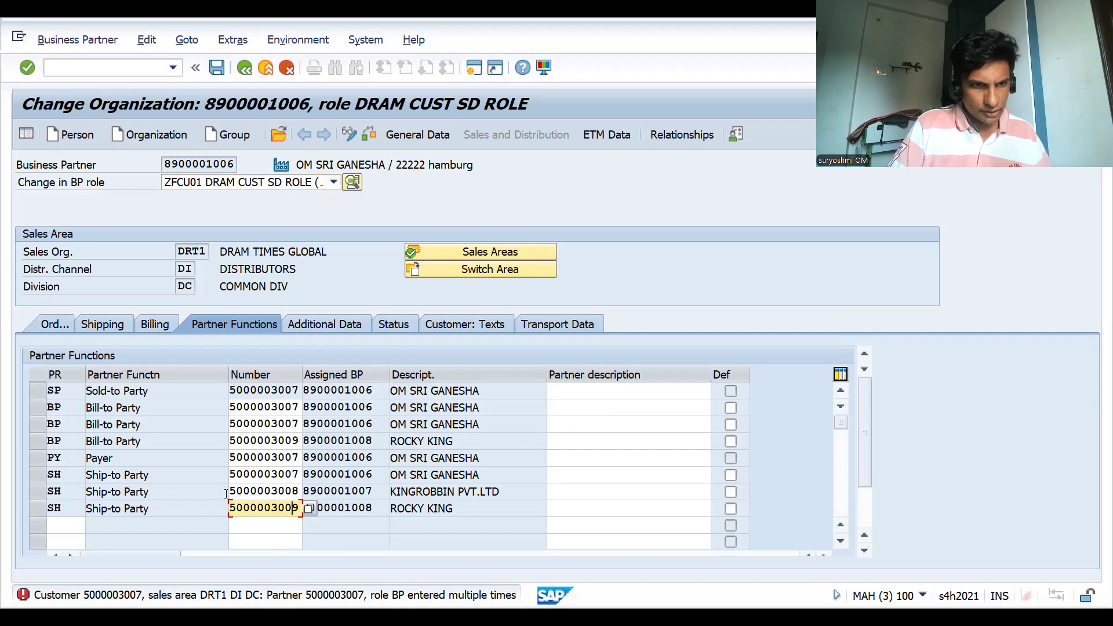
{"action": "left_click", "coordinate": [70, 511]}
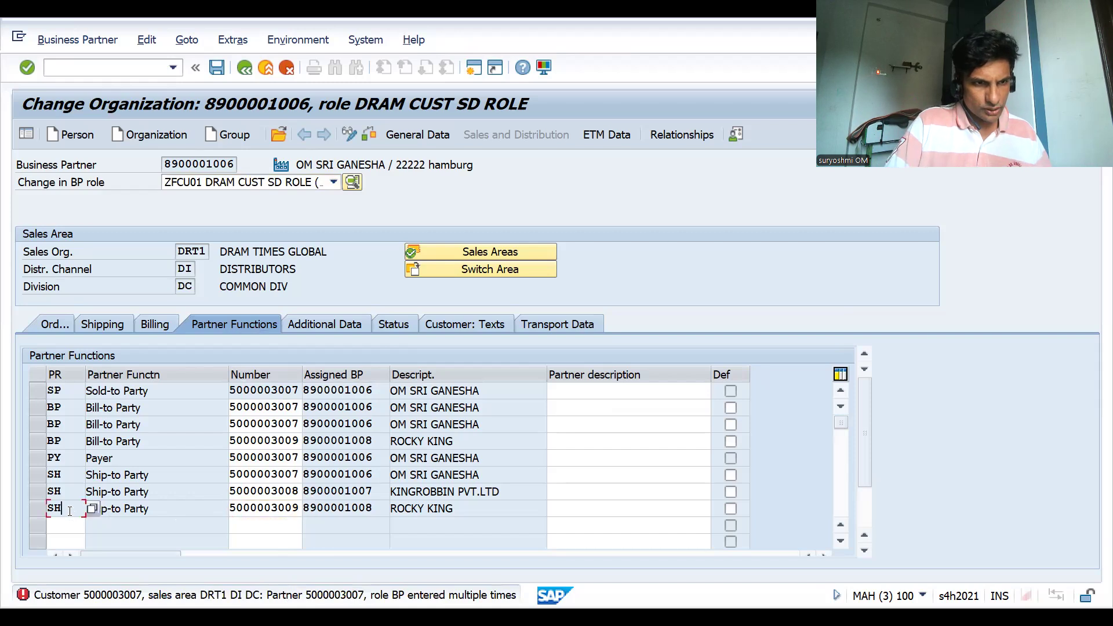
{"action": "key", "text": "Return"}
{"action": "key", "text": "ctrl+s"}
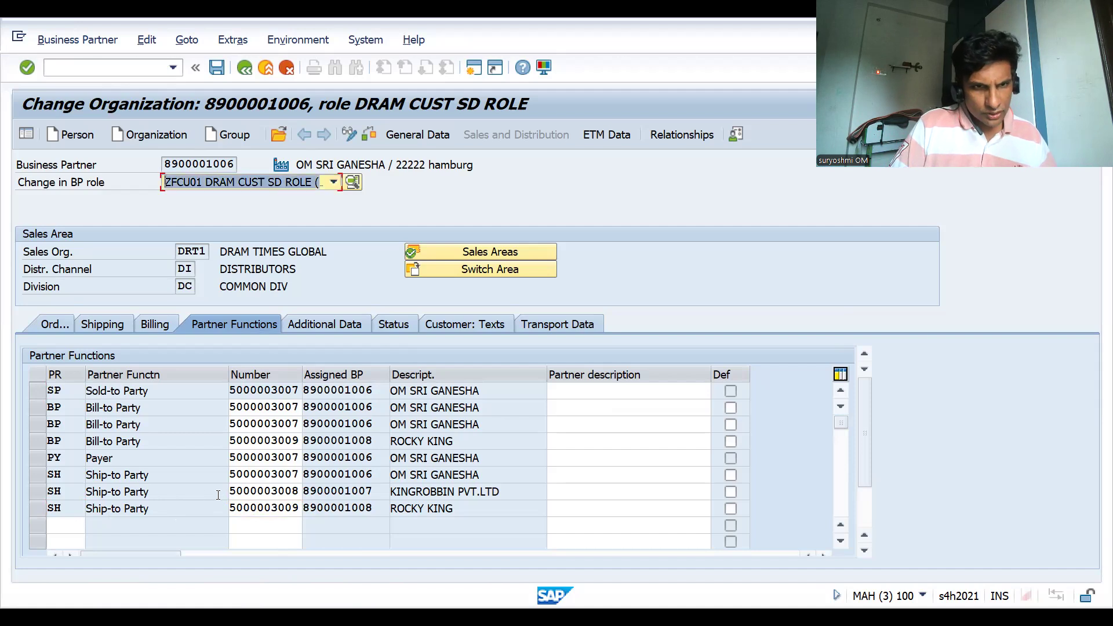
{"action": "left_click", "coordinate": [259, 457]}
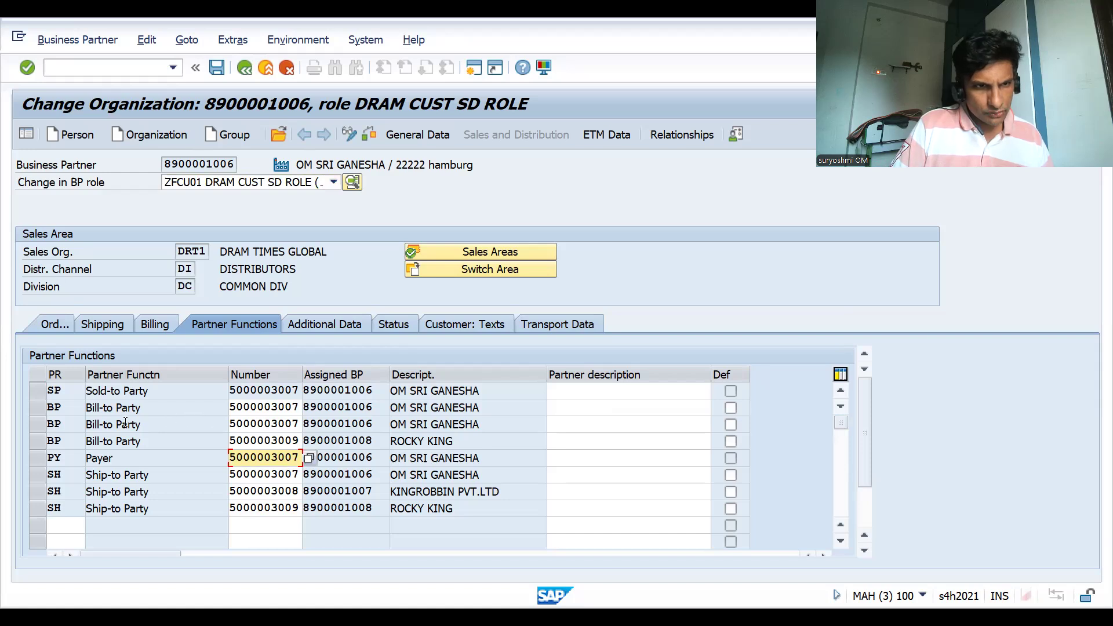
- Replace the customer number in the second bill-to party row with that of KINGROBBIN PVT.LTD and confirm the entry
{"action": "left_click", "coordinate": [62, 424]}
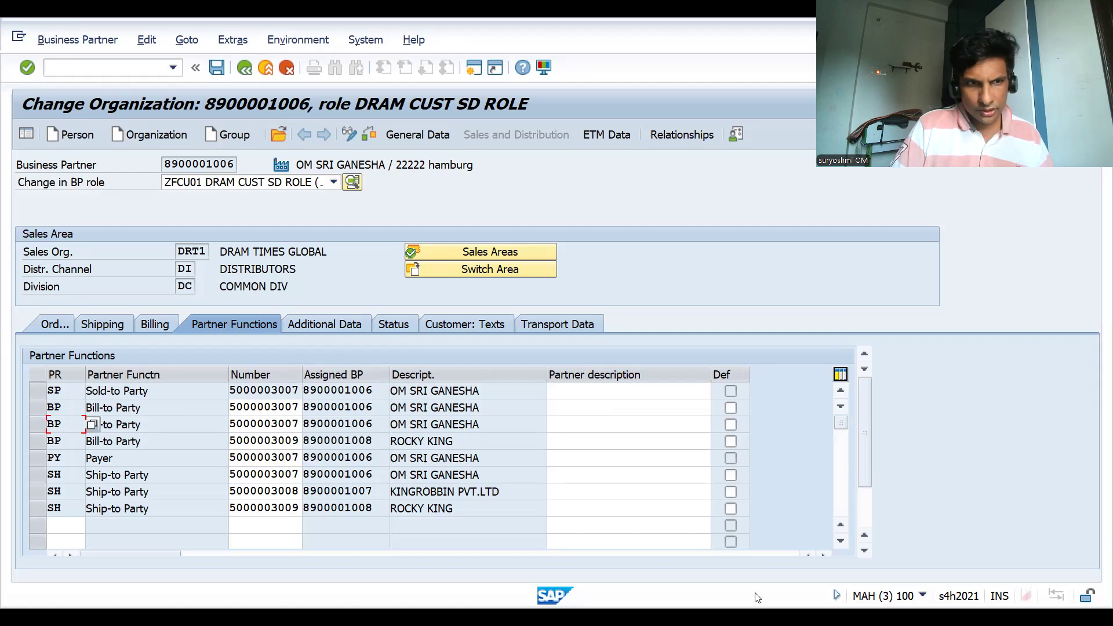
{"action": "left_click", "coordinate": [38, 425]}
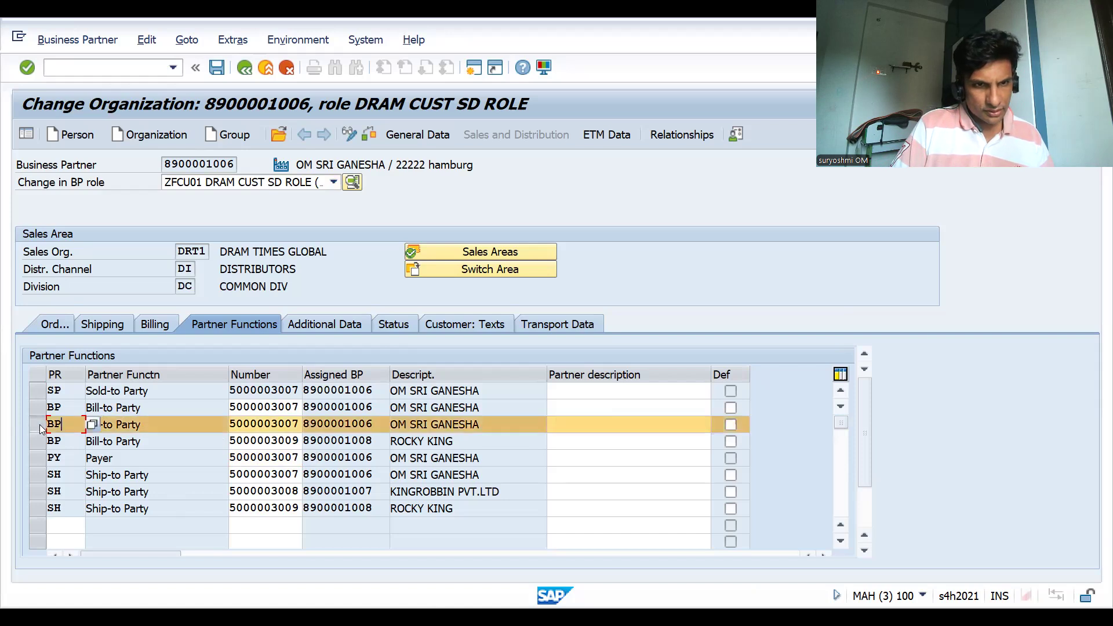
{"action": "left_click", "coordinate": [295, 422]}
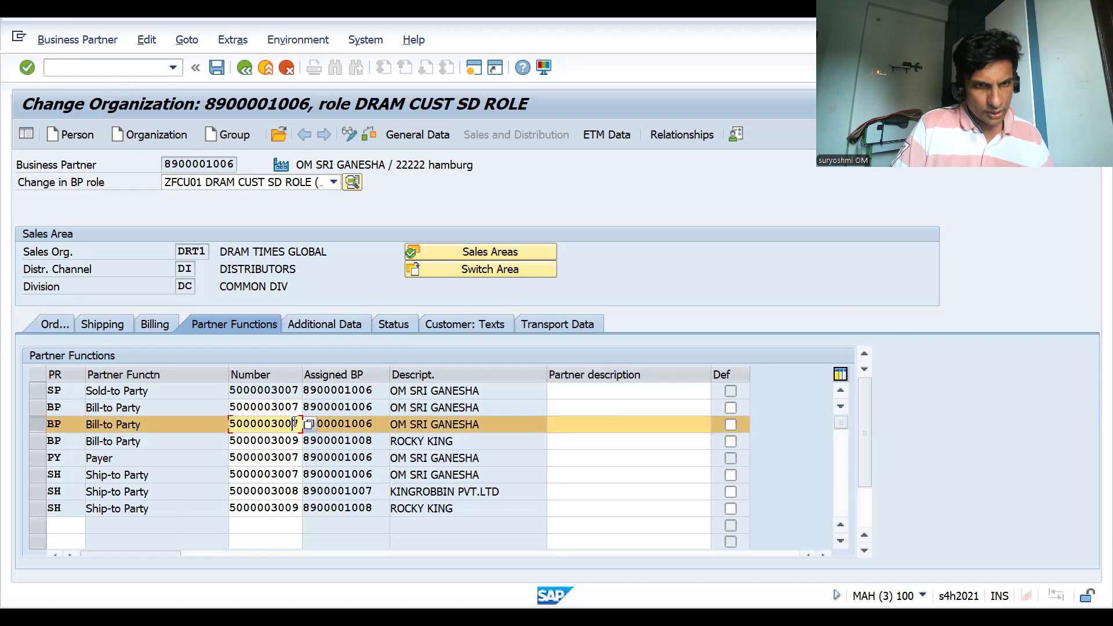
{"action": "key", "text": "Delete"}
{"action": "type", "text": "8"}
{"action": "key", "text": "Return"}
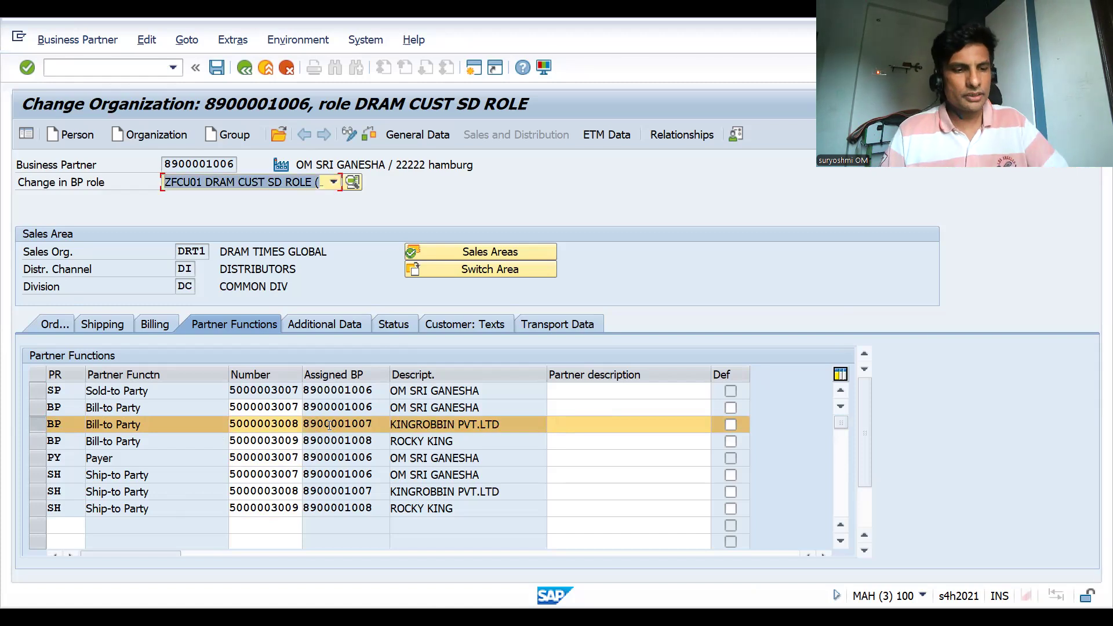
- Save the customer's partner functions and decline to display the VAT registration number warning for this business partner again
{"action": "key", "text": "ctrl+s"}
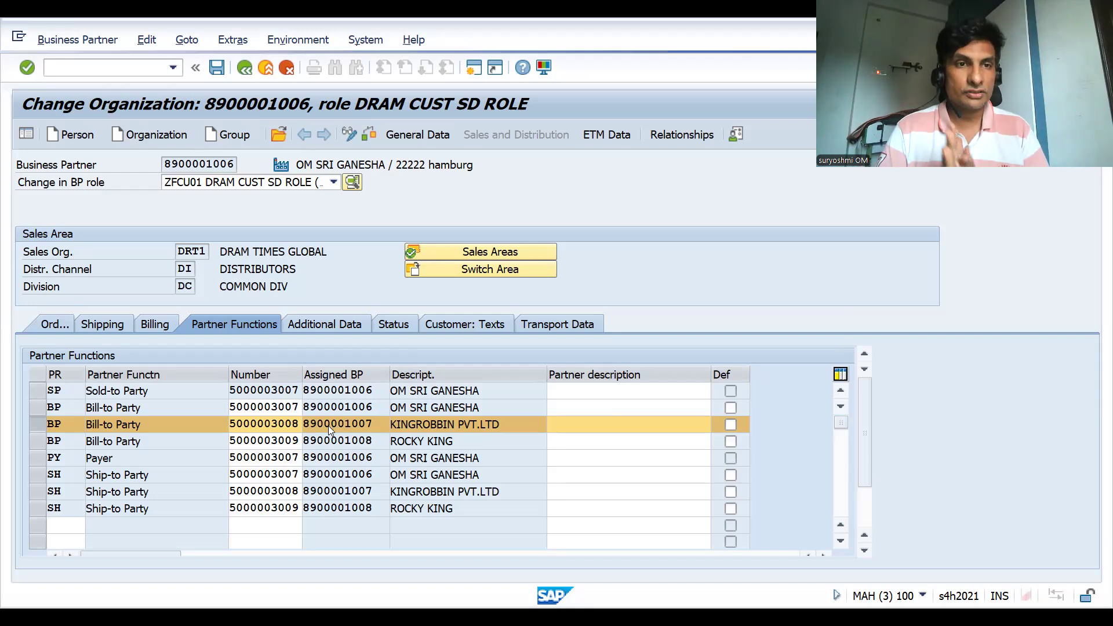
{"action": "key", "text": "Return"}
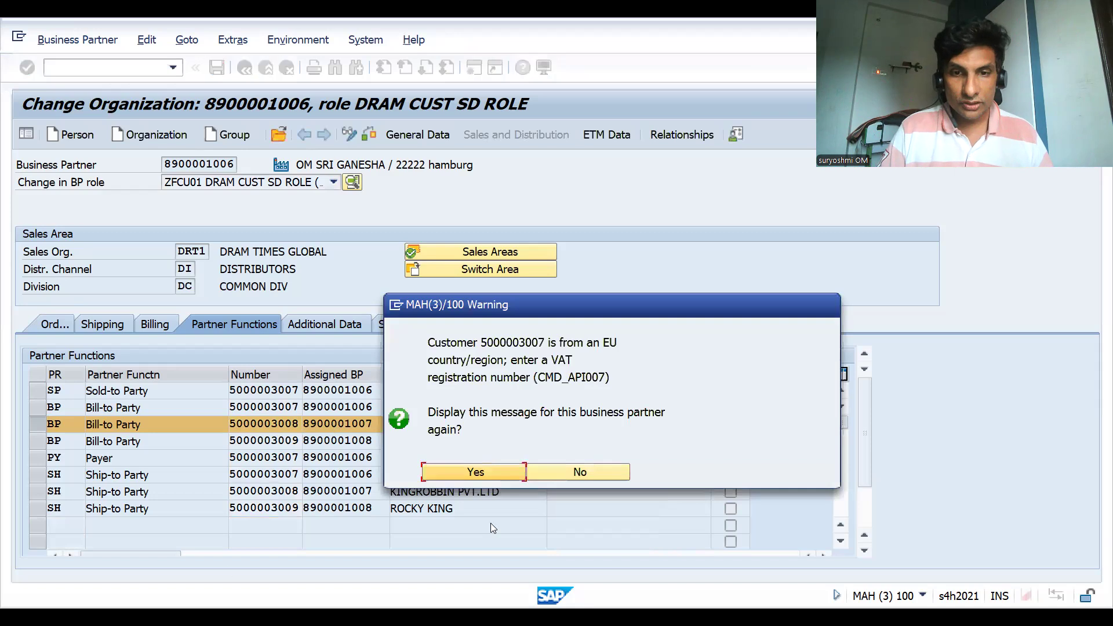
{"action": "left_click", "coordinate": [565, 472]}
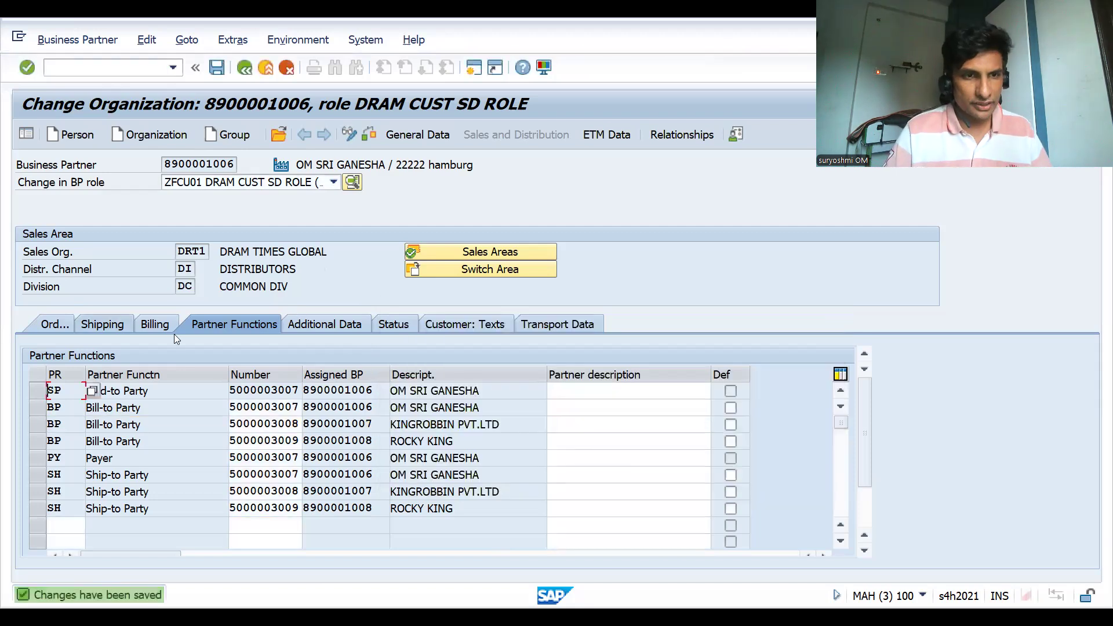
- Copy the customer number of OM SRI GANESHA from its bill-to party row
{"action": "left_click", "coordinate": [257, 408]}
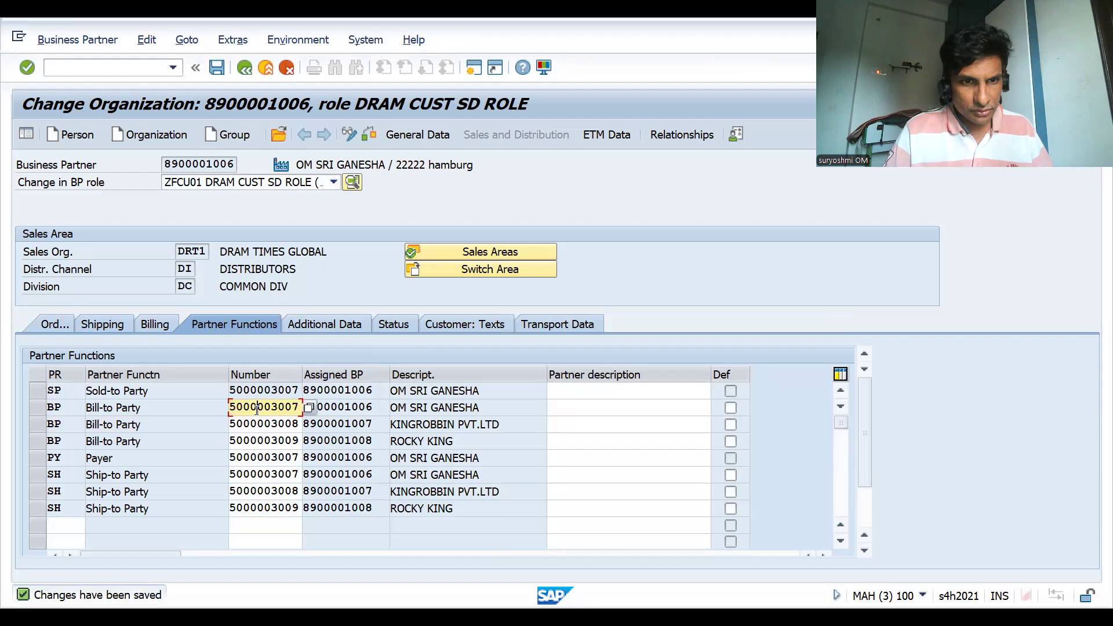
{"action": "double_click", "coordinate": [257, 409]}
{"action": "key", "text": "ctrl+c"}
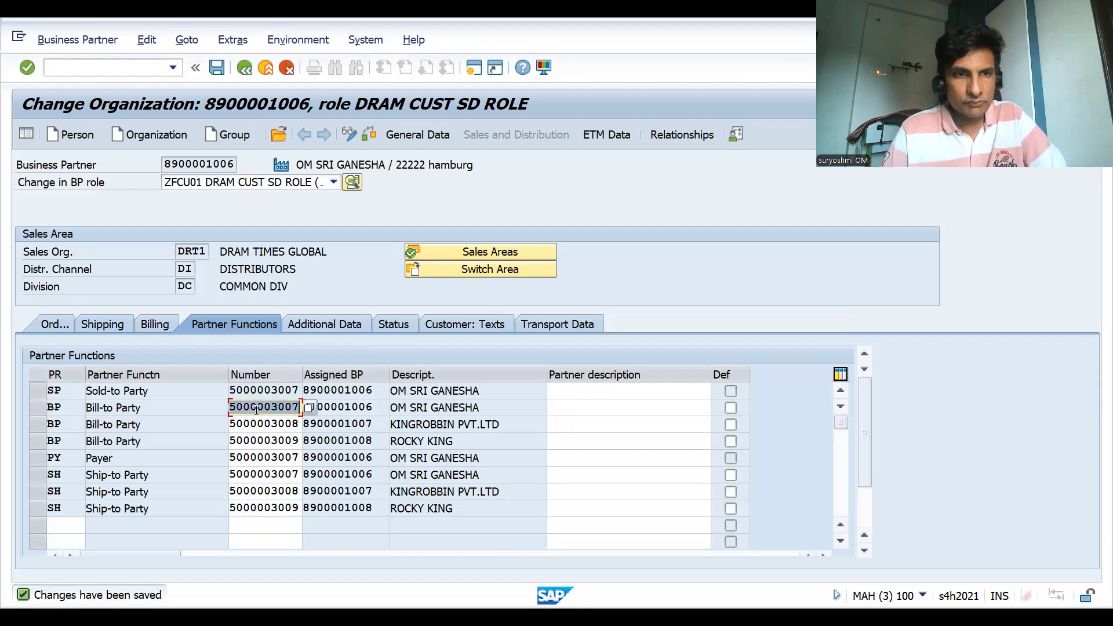
{"action": "left_click", "coordinate": [96, 67]}
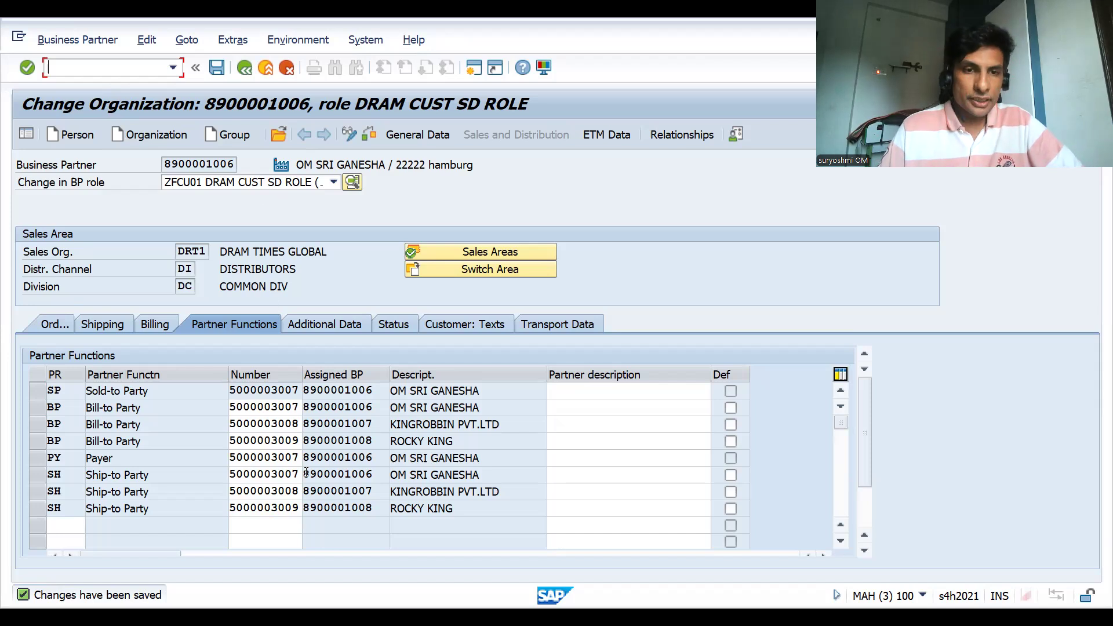
- Review the customer numbers and assigned business partners in the bill-to and ship-to party rows
{"action": "left_click", "coordinate": [283, 444]}
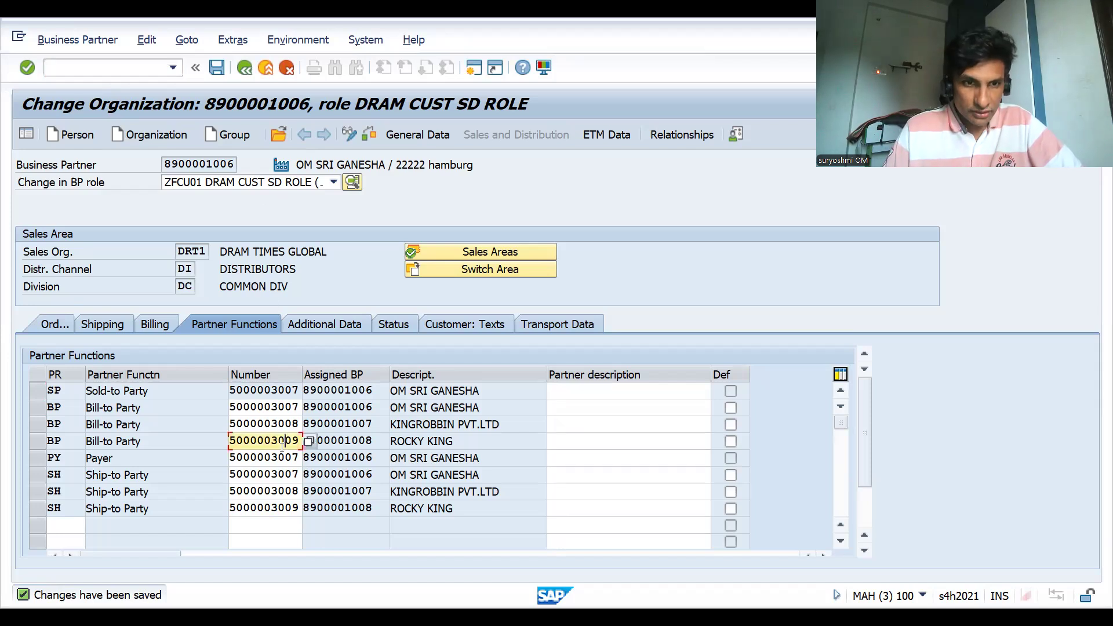
{"action": "left_click", "coordinate": [340, 444]}
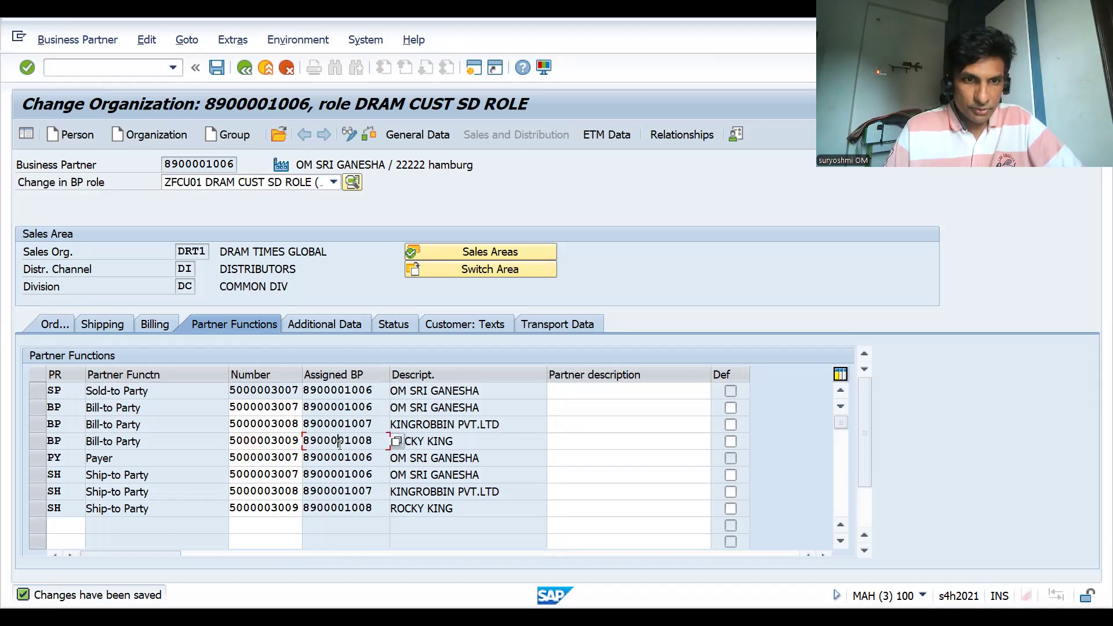
{"action": "left_click", "coordinate": [287, 476]}
{"action": "left_click", "coordinate": [345, 475]}
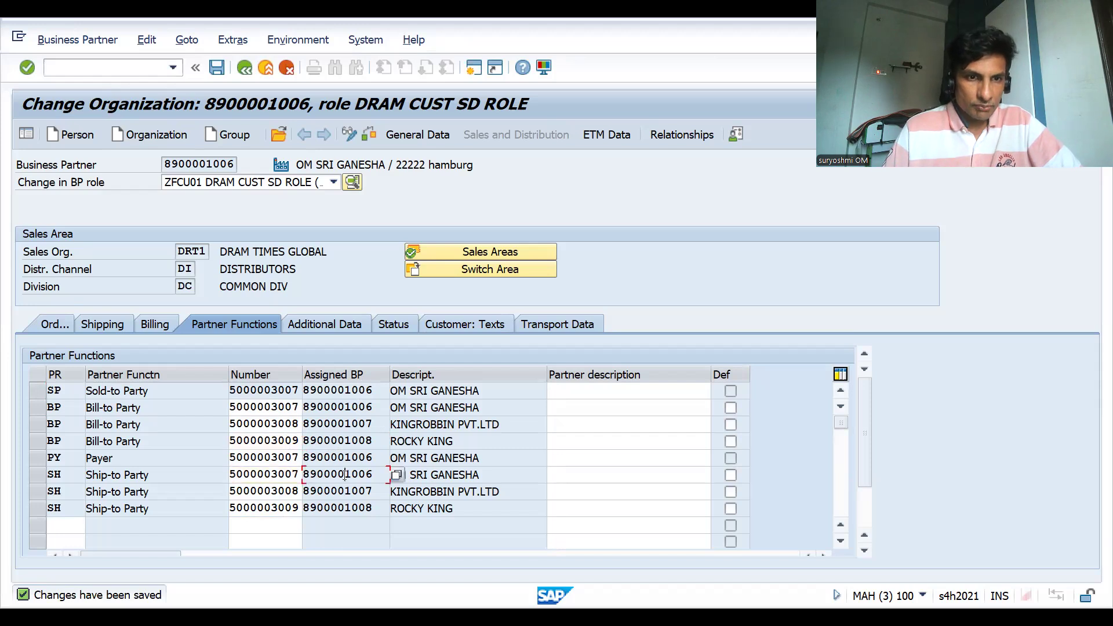
{"action": "left_click", "coordinate": [281, 496]}
{"action": "left_click", "coordinate": [340, 494]}
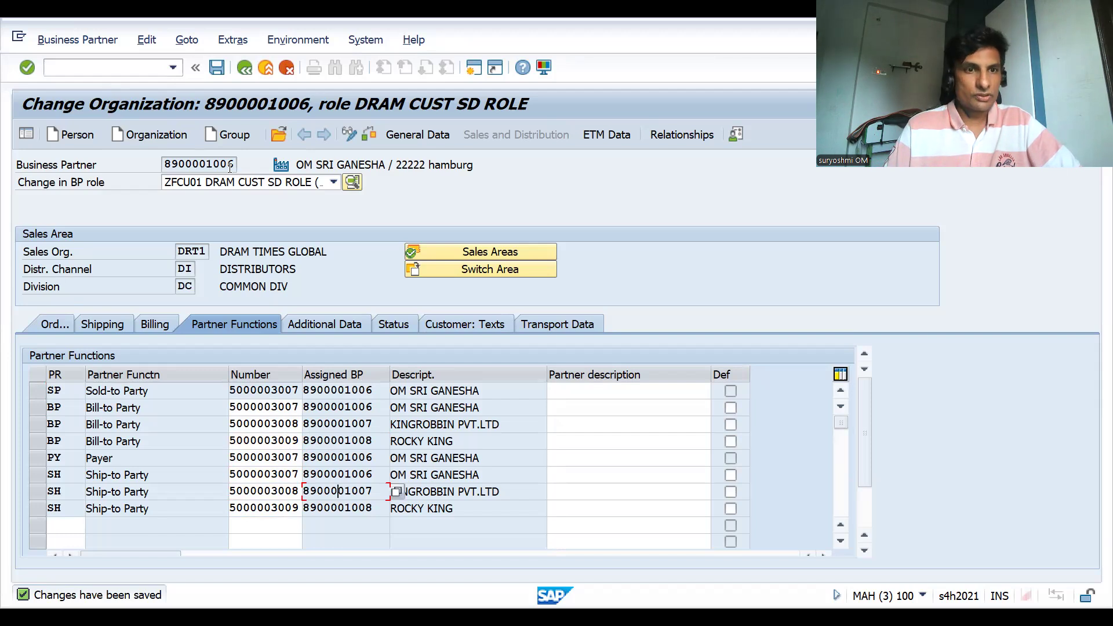
- Start a credit sales order of type DOR in transaction VA01 with the copied customer number as the sold-to party
{"action": "left_click", "coordinate": [109, 67]}
{"action": "type", "text": "/nva01"}
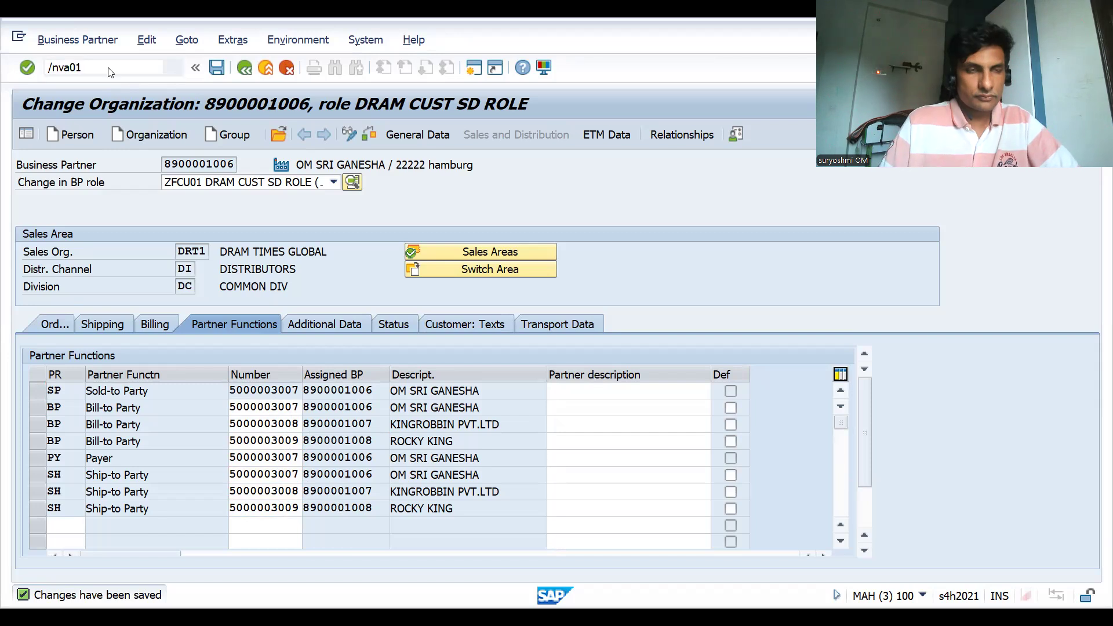
{"action": "key", "text": "Return"}
{"action": "key", "text": "Return"}
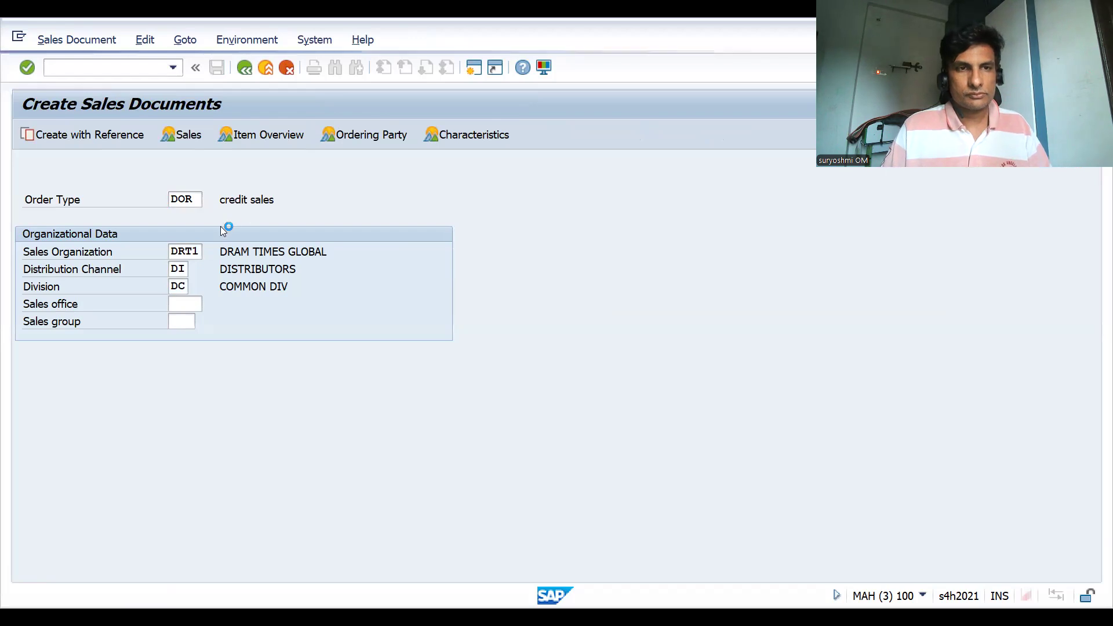
{"action": "key", "text": "ctrl+v"}
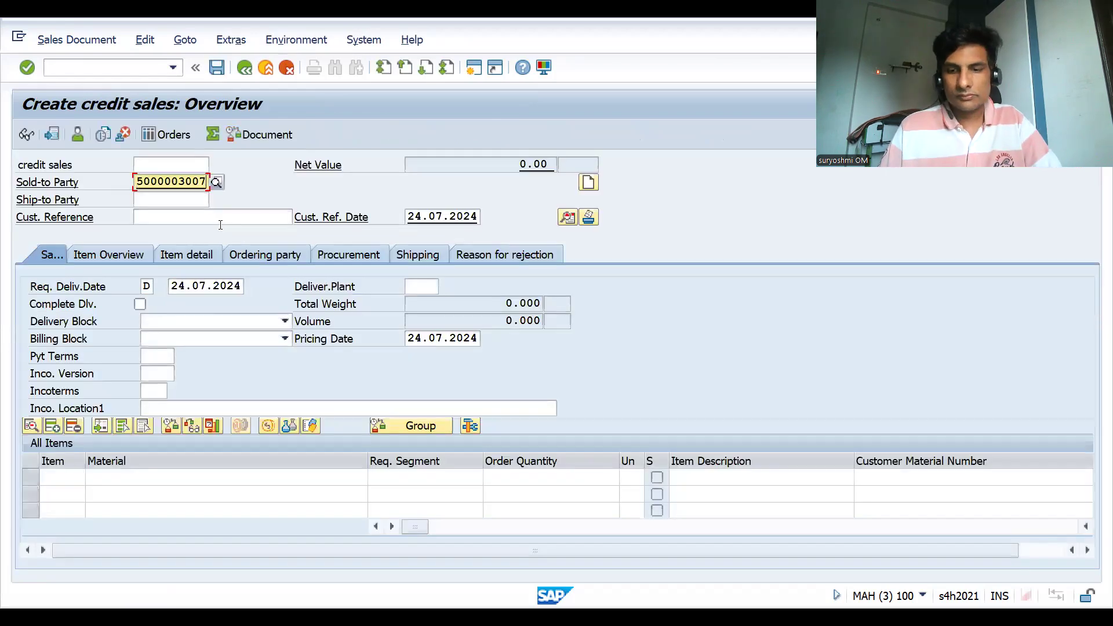
{"action": "key", "text": "Return"}
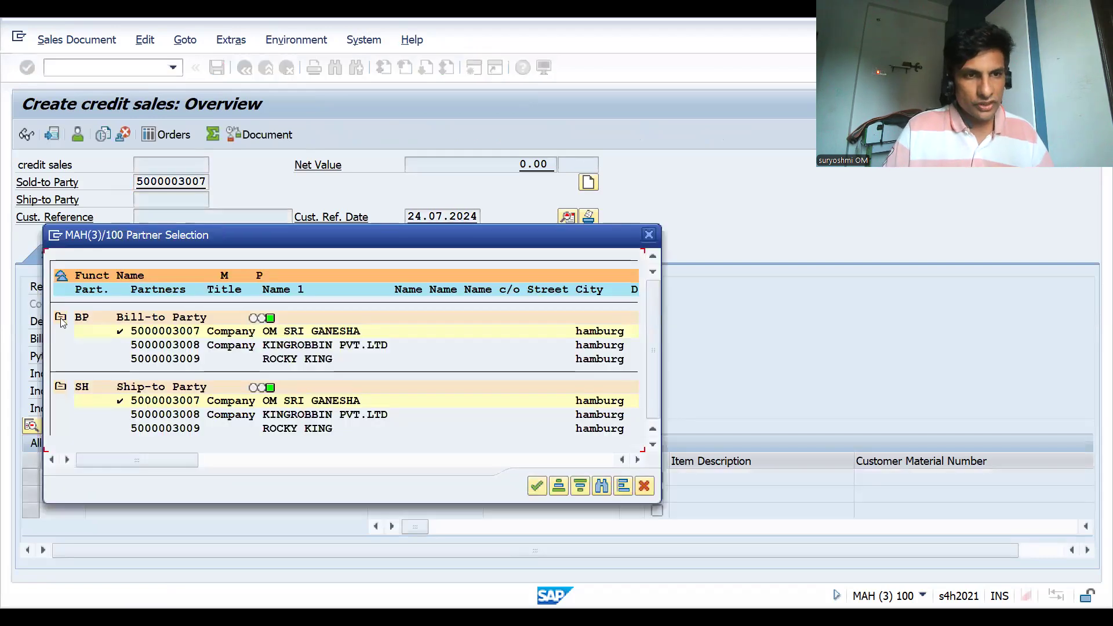
- Try to use the last listed ship-to party and KINGROBBIN PVT.LTD as bill-to party for the order, closing the repeated partner selection
{"action": "left_click", "coordinate": [148, 429]}
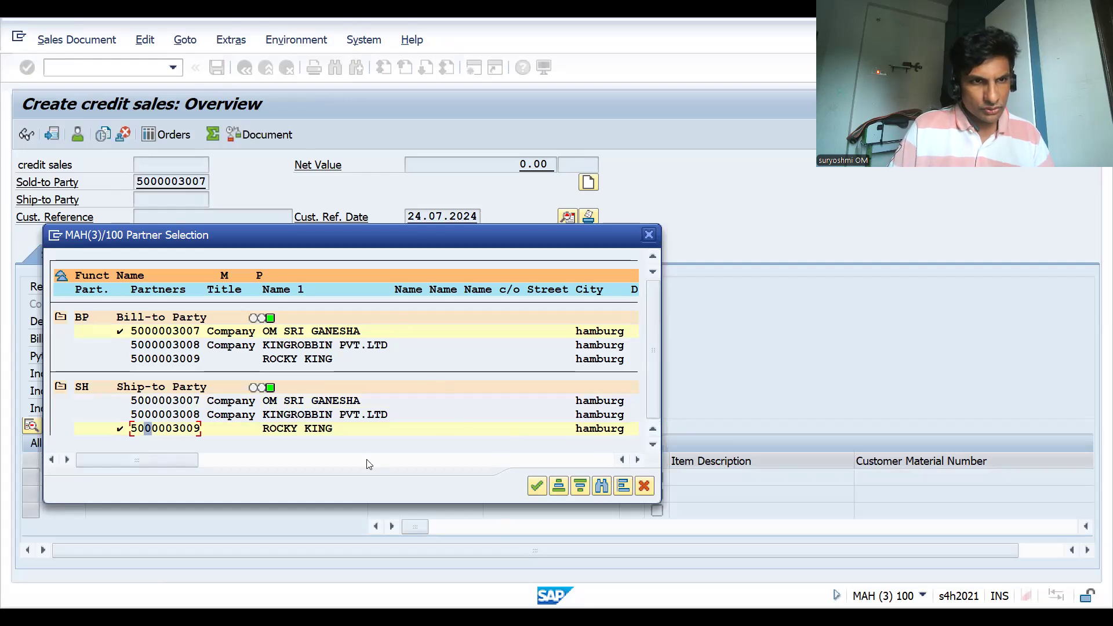
{"action": "left_click", "coordinate": [125, 346]}
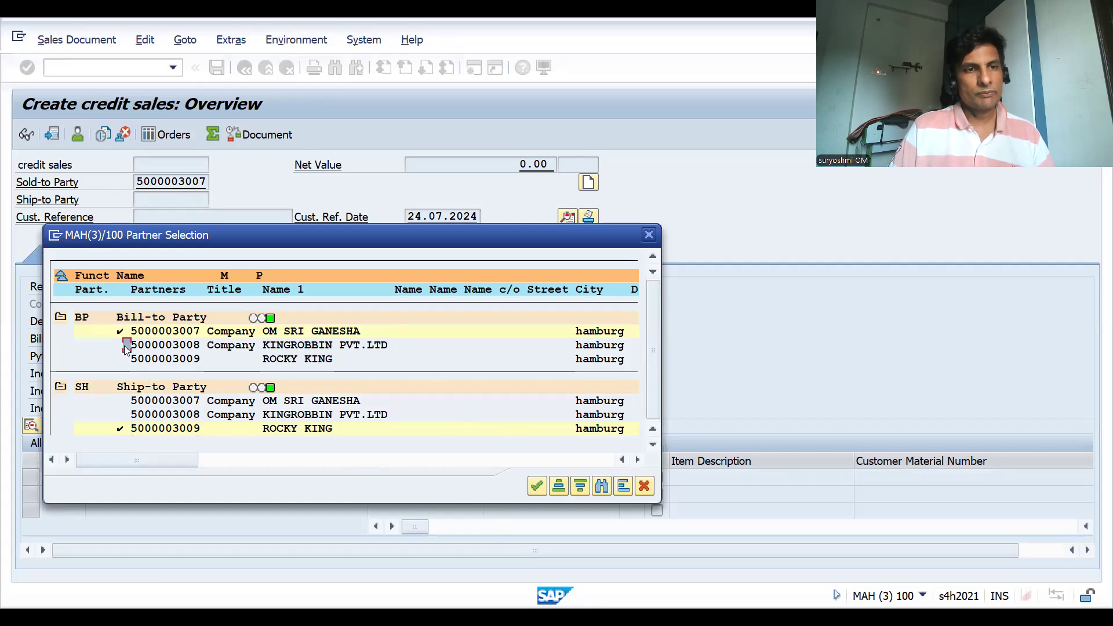
{"action": "left_click", "coordinate": [119, 346]}
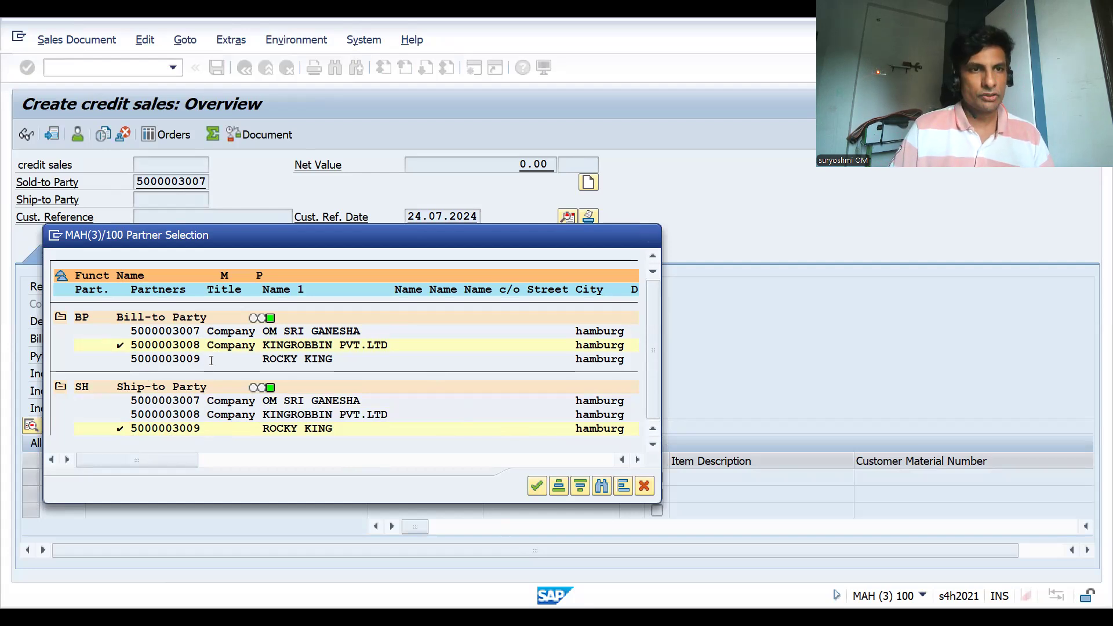
{"action": "key", "text": "Return"}
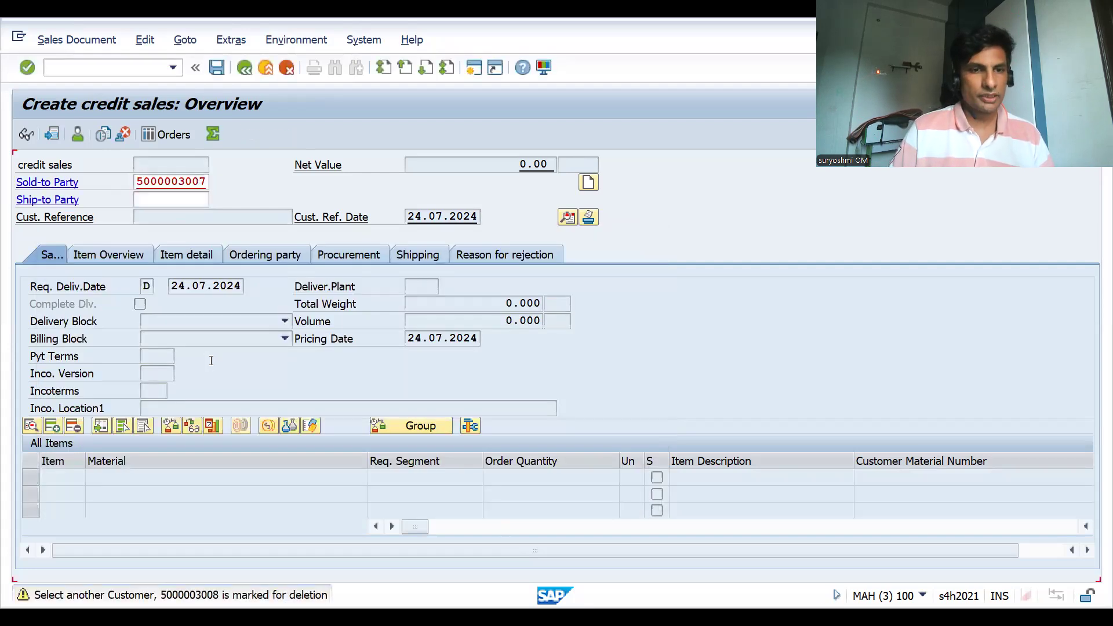
{"action": "key", "text": "Return"}
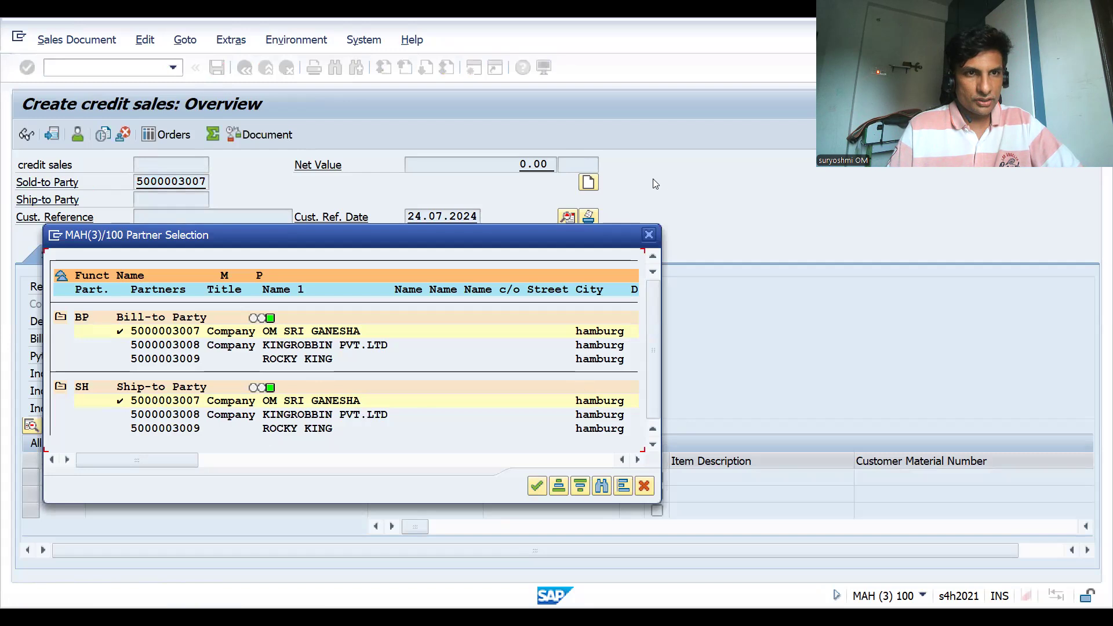
{"action": "left_click", "coordinate": [648, 236]}
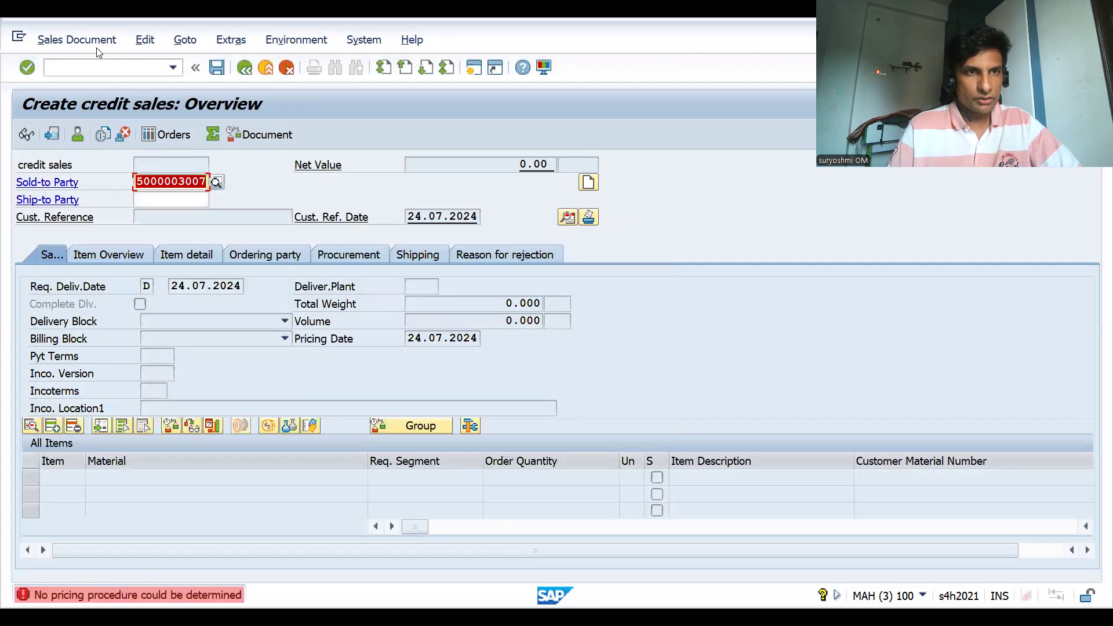
- Leave the order, search the business partners by search term 2 DRAM, and open OM SRI GANESHA / 22222 hamburg
{"action": "left_click", "coordinate": [90, 66]}
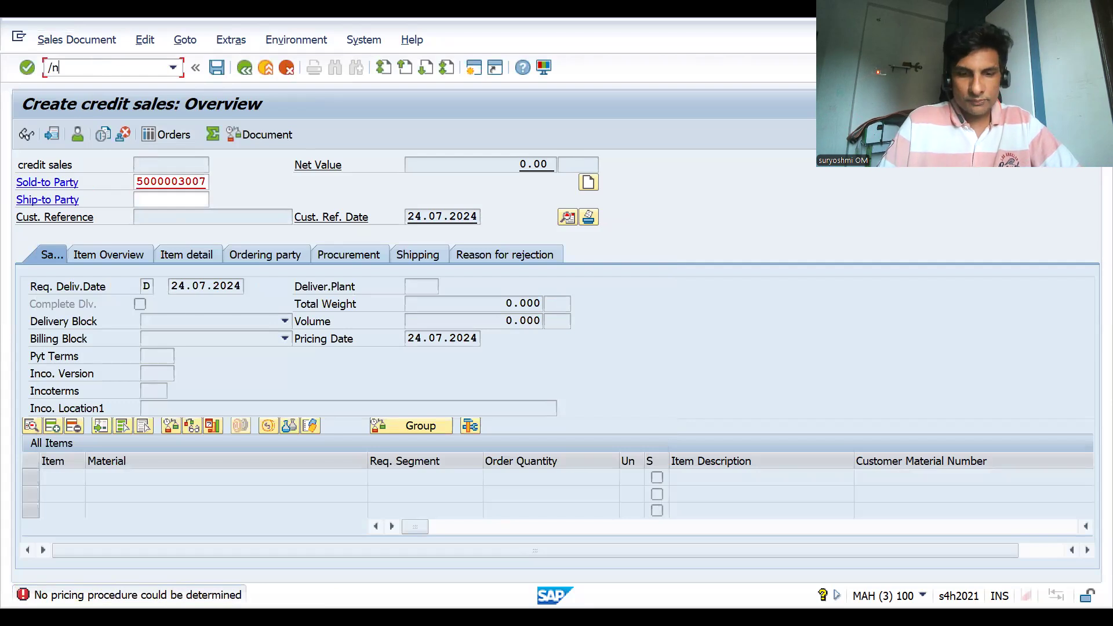
{"action": "key", "text": "Return"}
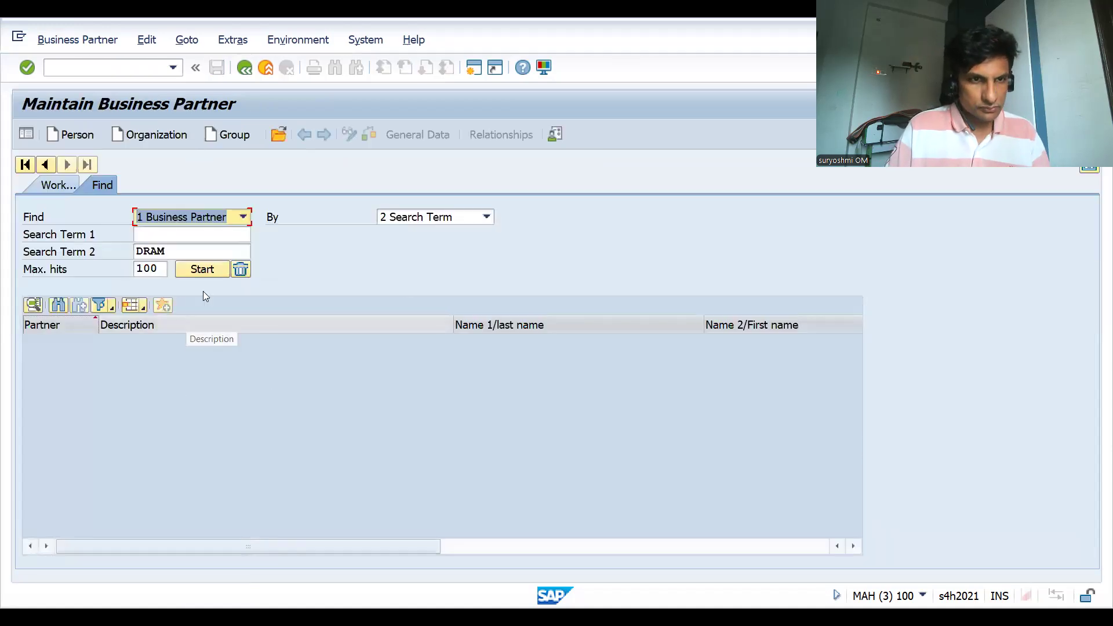
{"action": "left_click", "coordinate": [203, 275]}
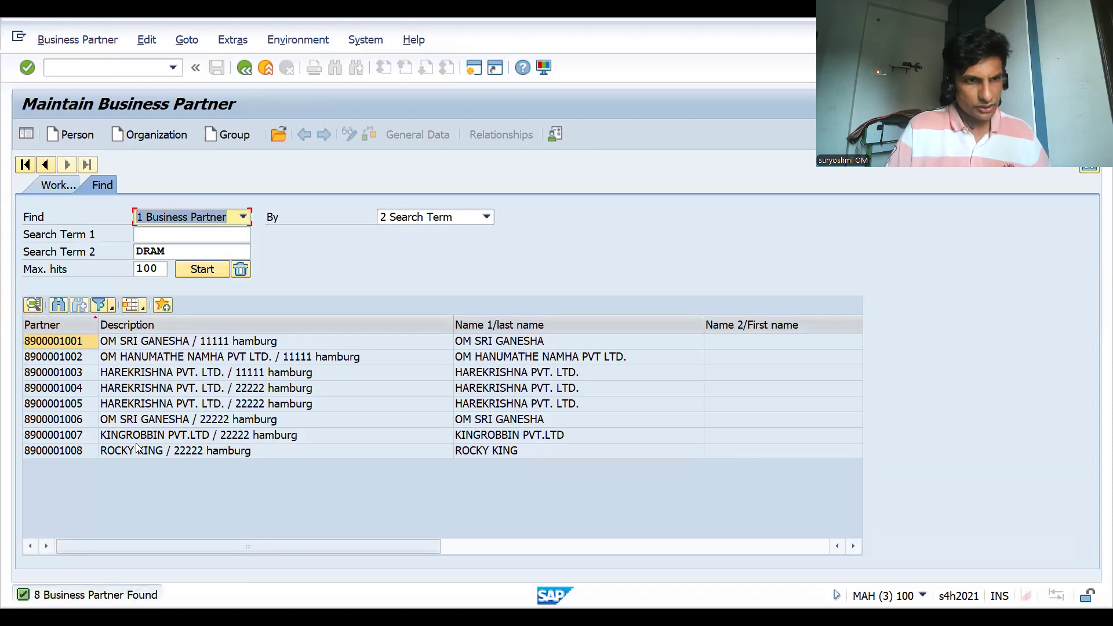
{"action": "double_click", "coordinate": [137, 421]}
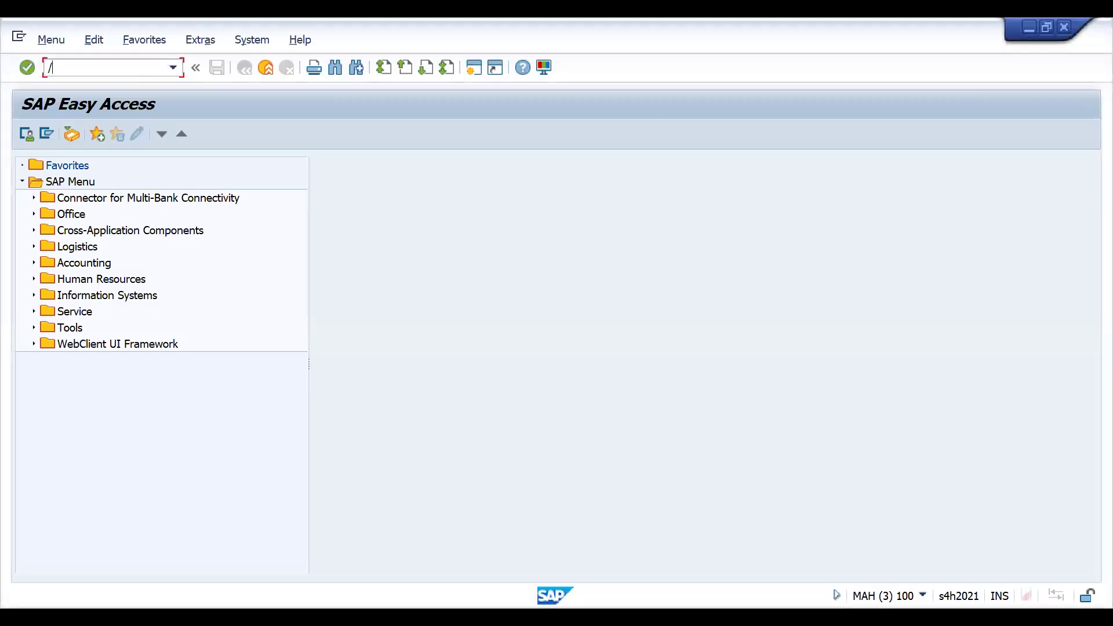
- Create a new DOR sales order in VA01 and enter the customer number of OM SRI GANESHA as the sold-to party
{"action": "type", "text": "01"}
{"action": "key", "text": "Return"}
{"action": "key", "text": "Return"}
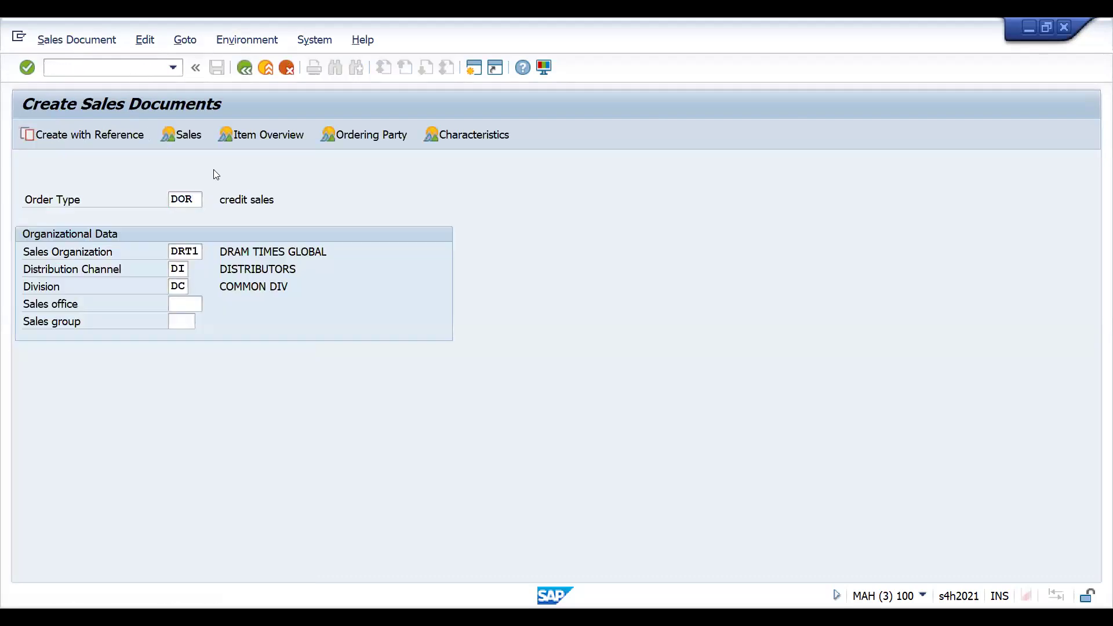
{"action": "key", "text": "space"}
{"action": "key", "text": "Down"}
{"action": "key", "text": "Return"}
{"action": "key", "text": "Return"}
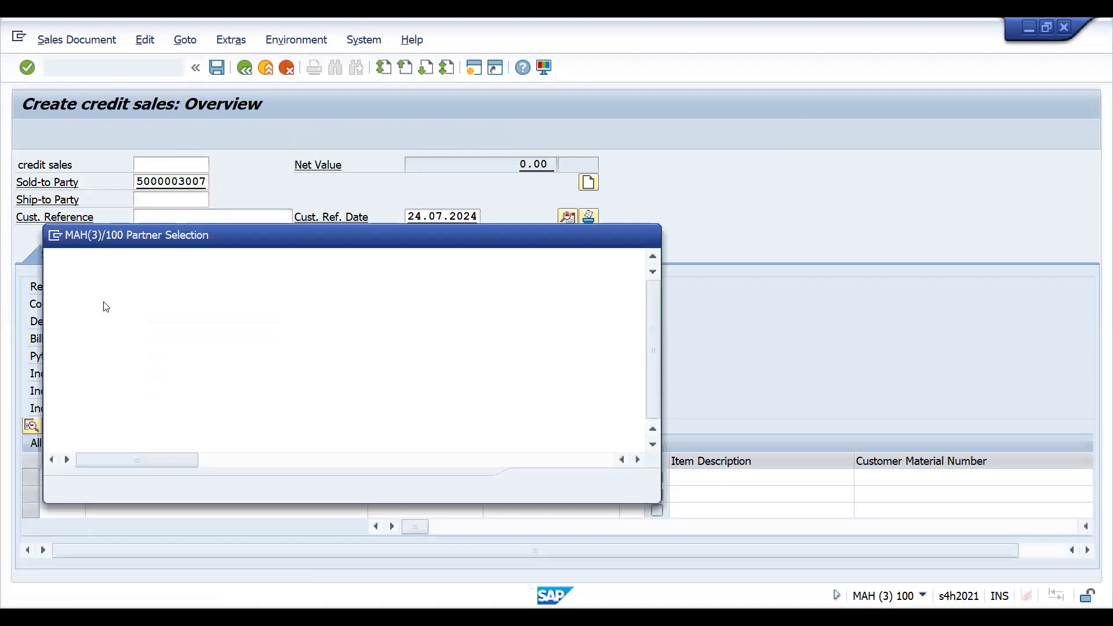
- Choose KINGROBBIN PVT.LTD as bill-to party and the last listed partner as ship-to party, and confirm the partner selection
{"action": "left_click", "coordinate": [134, 346]}
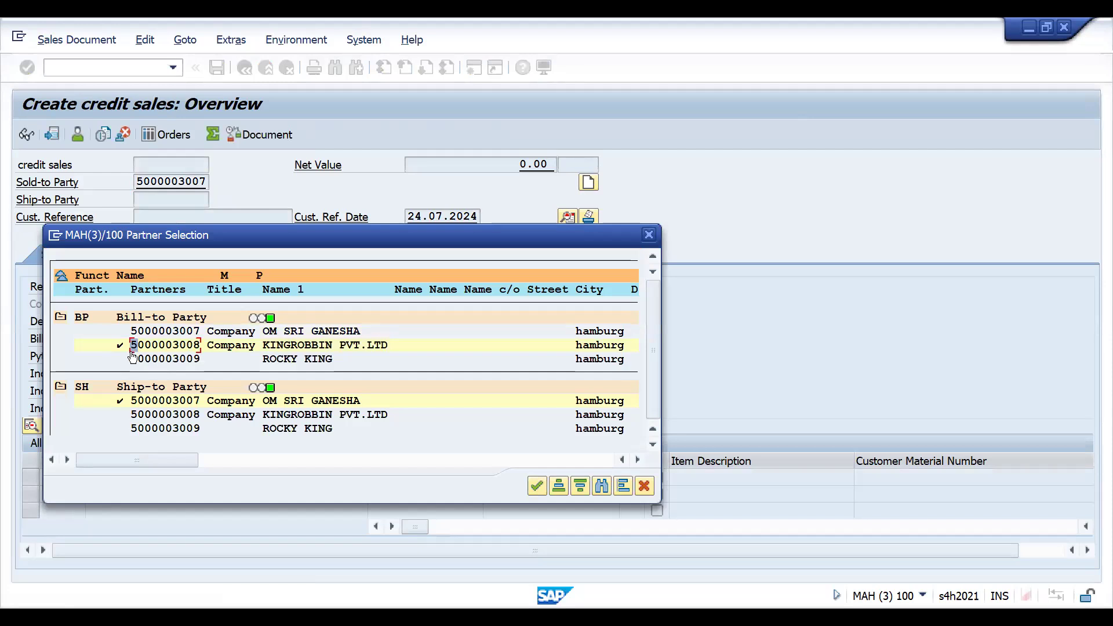
{"action": "left_click", "coordinate": [135, 430]}
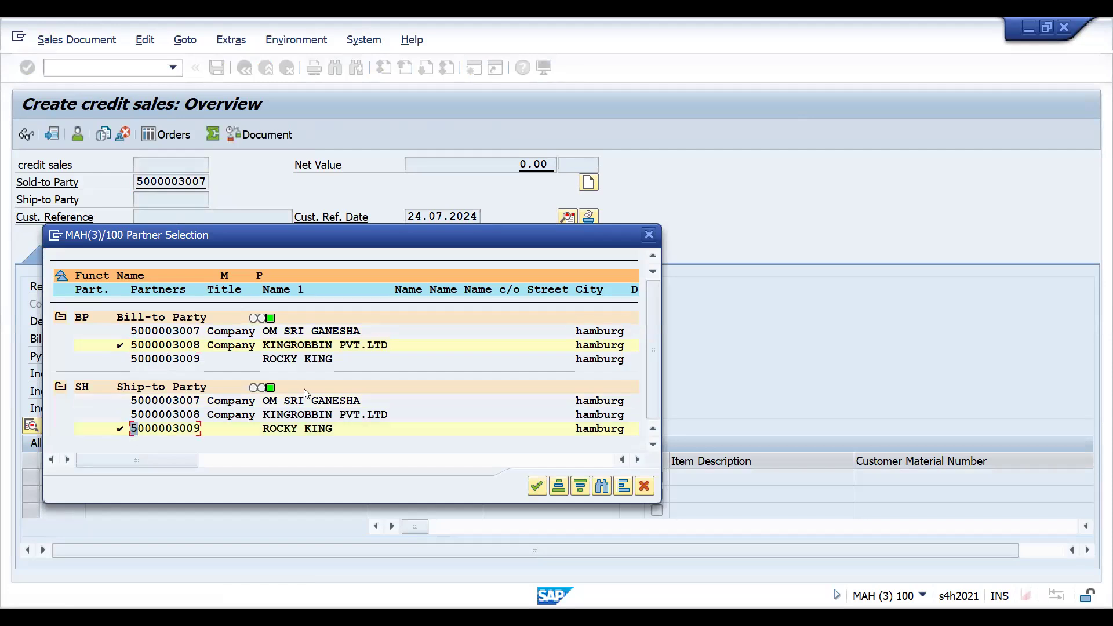
{"action": "key", "text": "Return"}
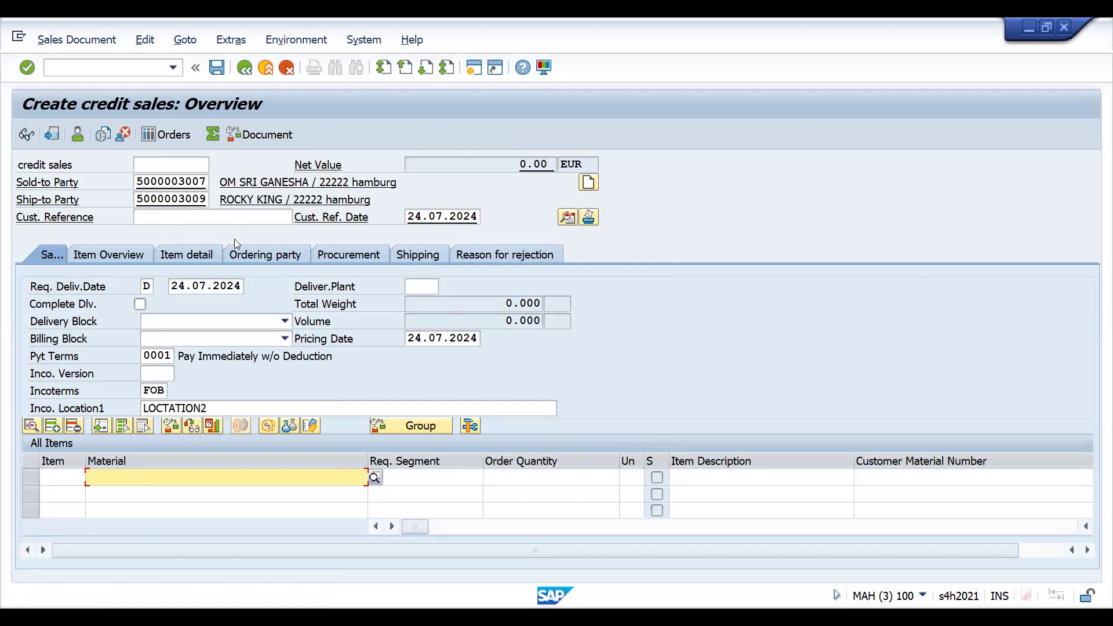
- Enter material 443 with an order quantity of 1 in the first item line of the sales order
{"action": "key", "text": "Down"}
{"action": "key", "text": "Down"}
{"action": "key", "text": "Tab"}
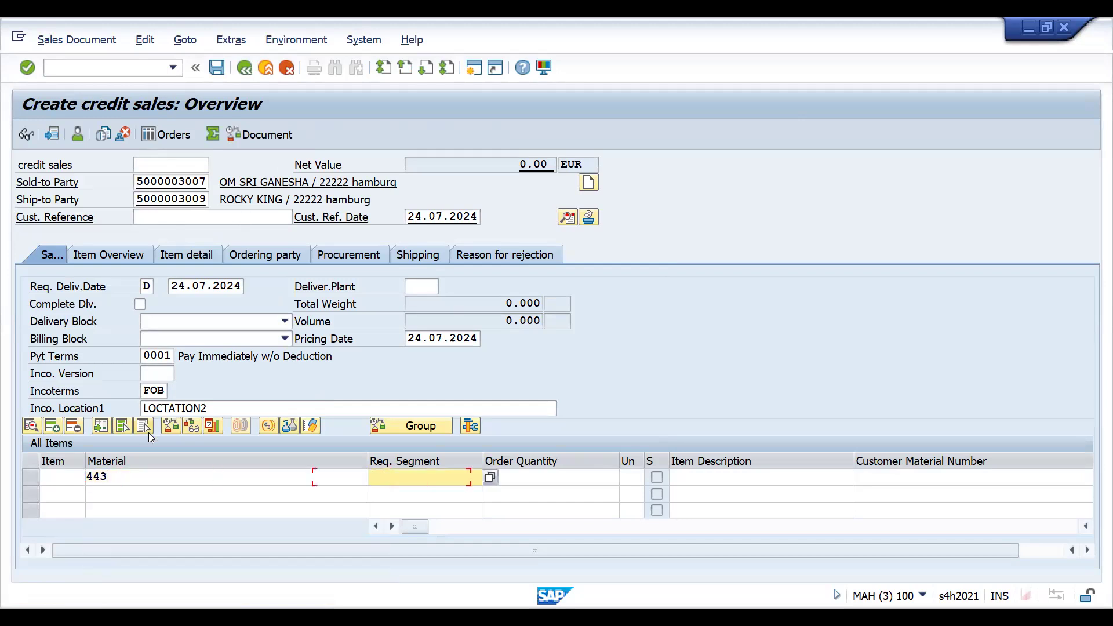
{"action": "key", "text": "Tab"}
{"action": "type", "text": "1"}
{"action": "key", "text": "Return"}
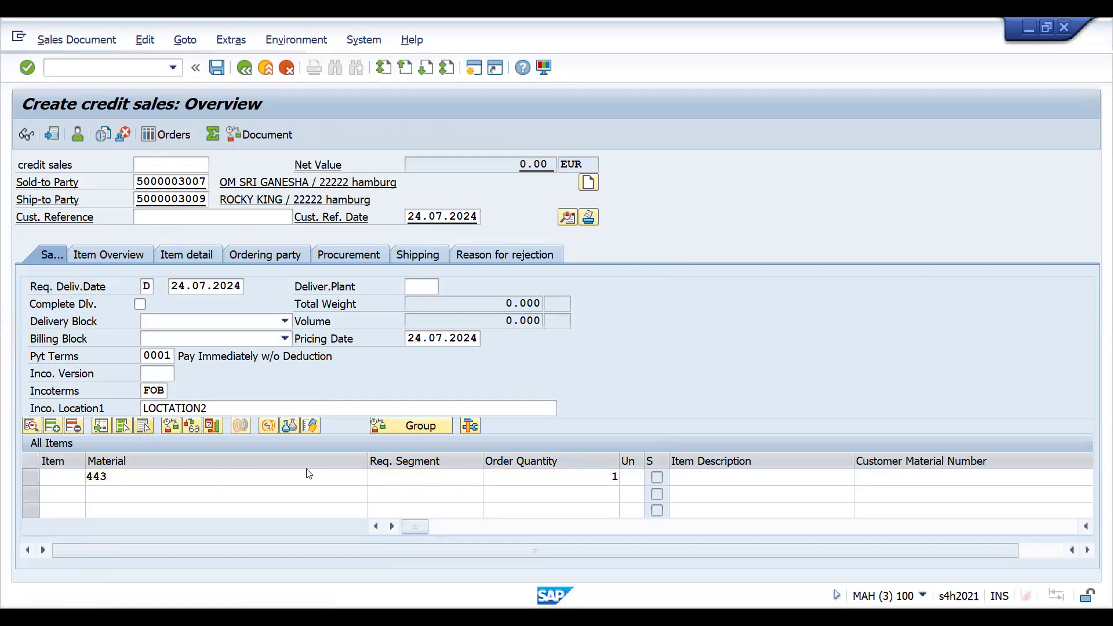
- Confirm the item line for material 443 and set the order's customer reference to test
{"action": "key", "text": "Return"}
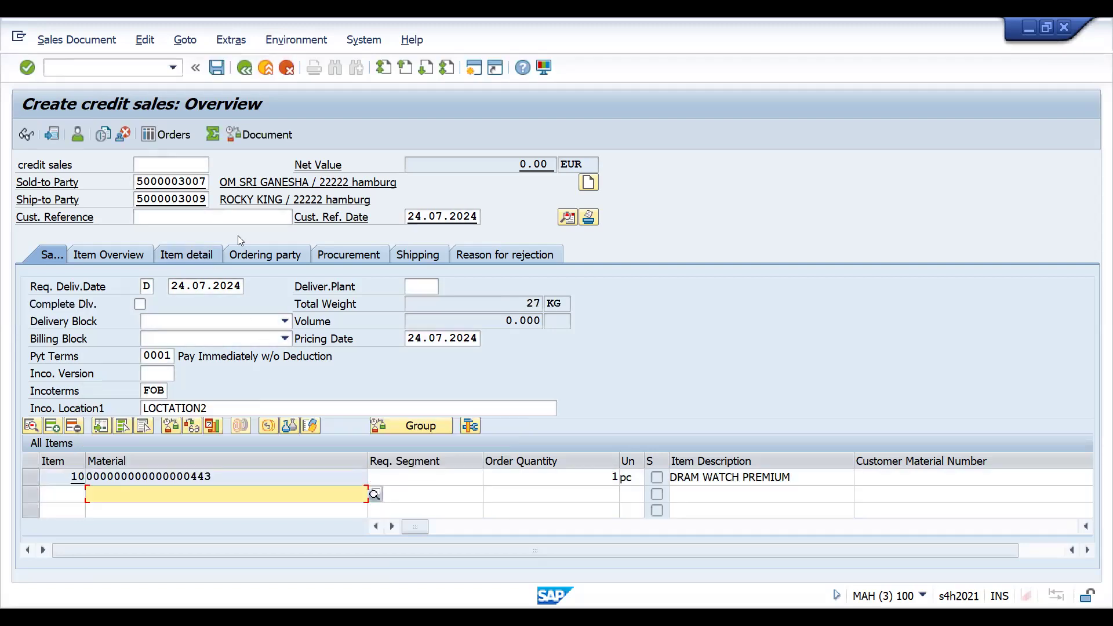
{"action": "left_click", "coordinate": [225, 220]}
{"action": "type", "text": "test"}
{"action": "key", "text": "Return"}
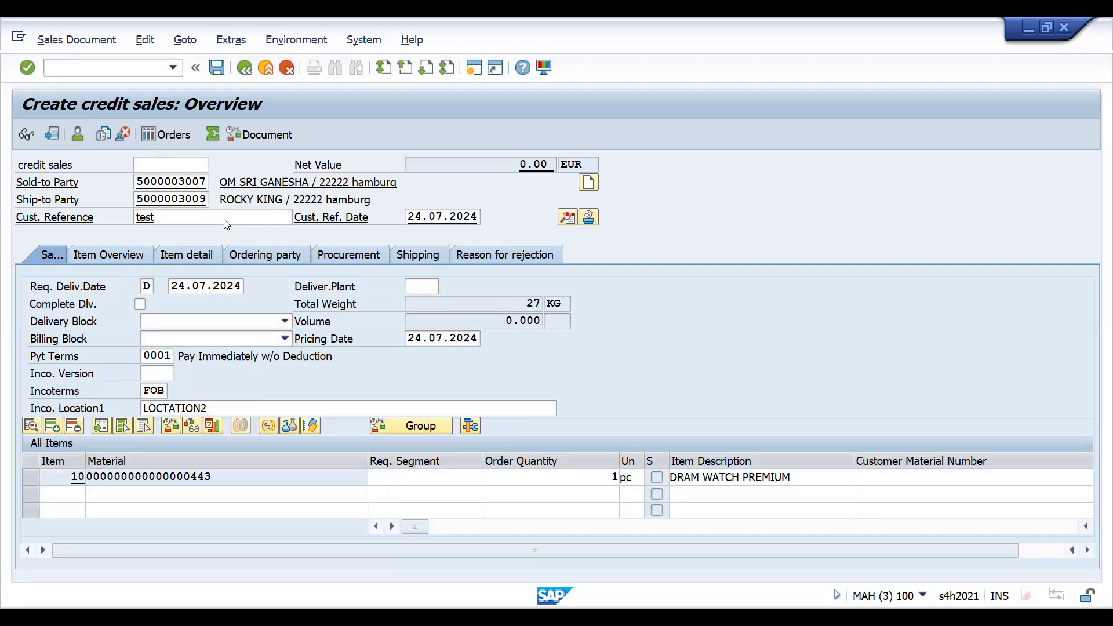
- Review the partner functions in the sales order's header data and in the data of item 10
{"action": "left_click", "coordinate": [564, 220]}
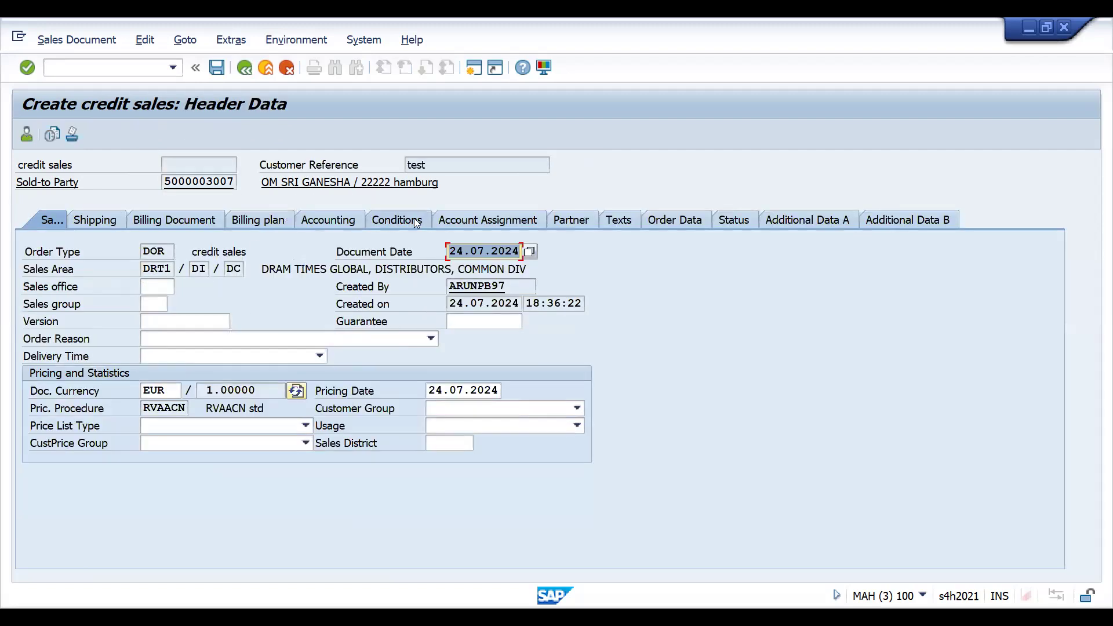
{"action": "left_click", "coordinate": [574, 220]}
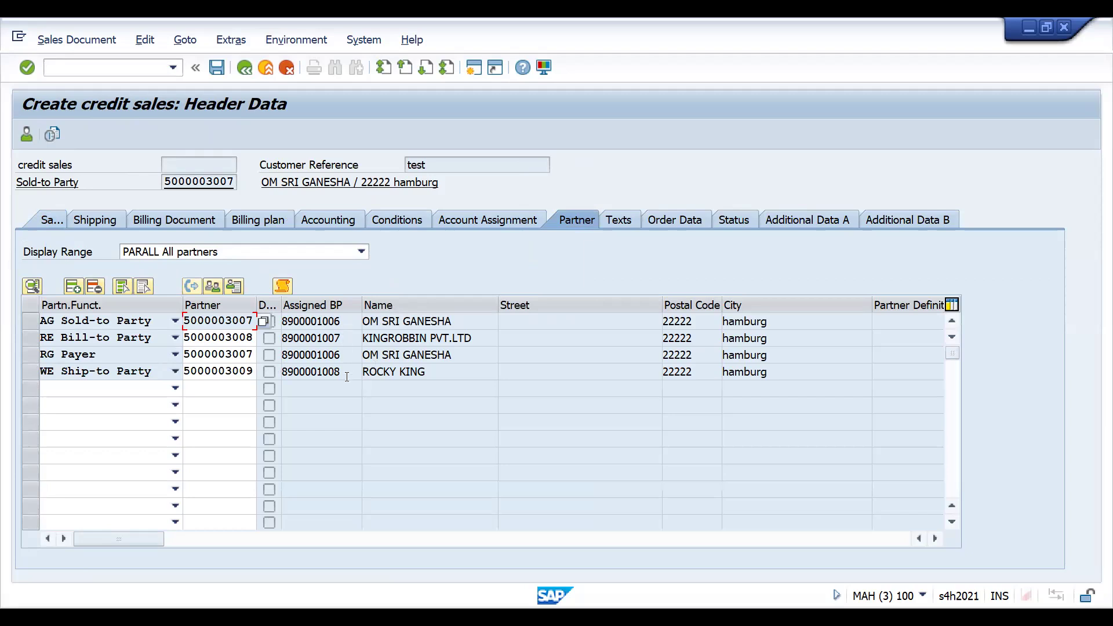
{"action": "key", "text": "F3"}
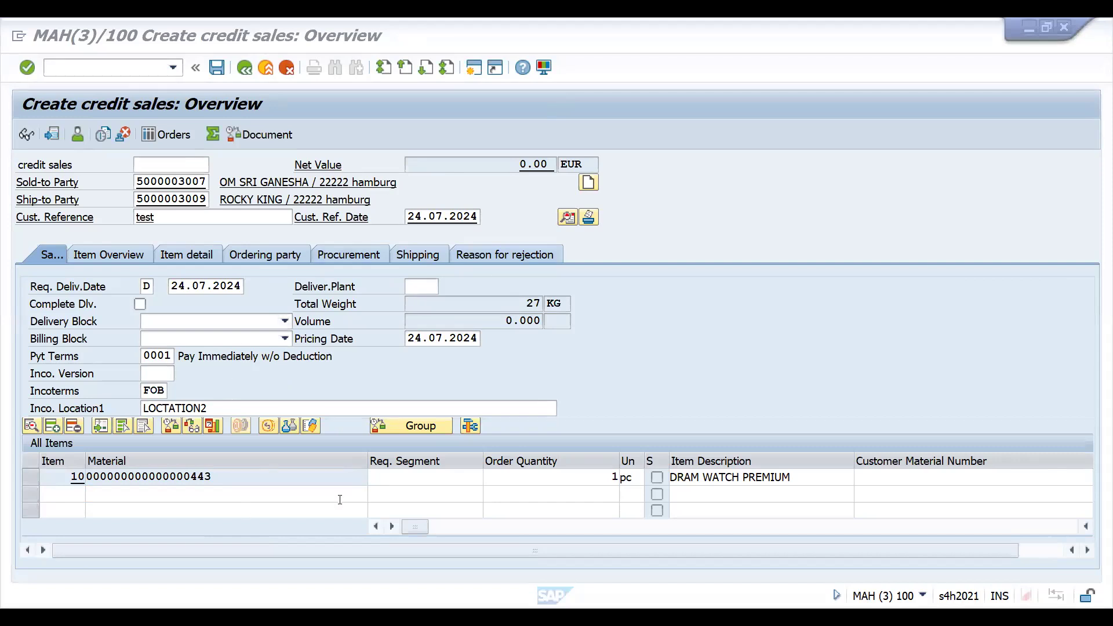
{"action": "double_click", "coordinate": [286, 479]}
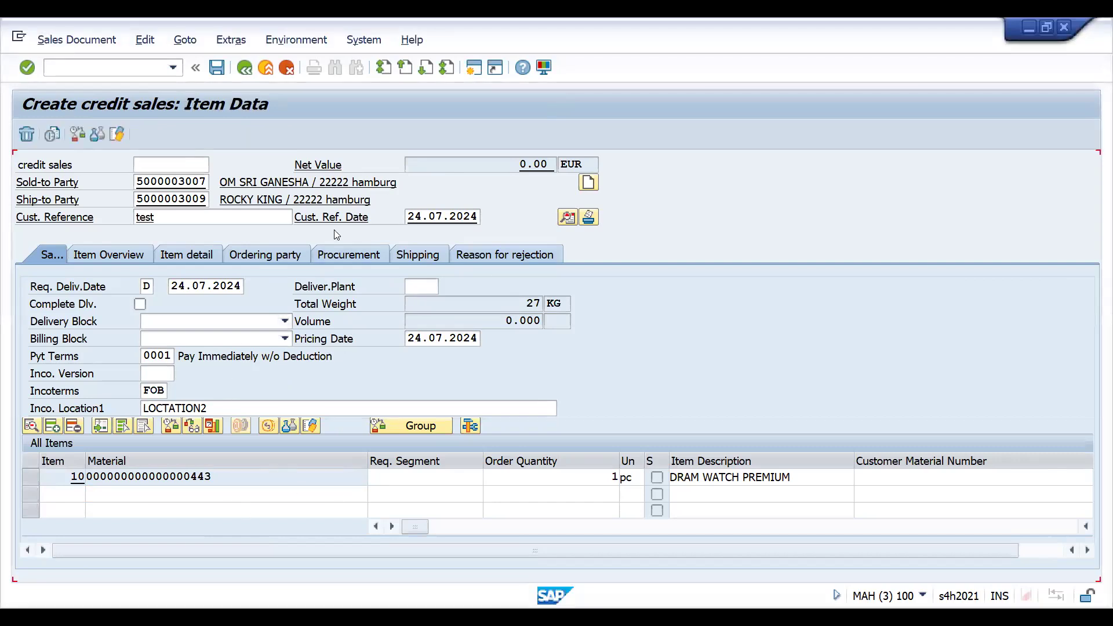
{"action": "left_click", "coordinate": [579, 237]}
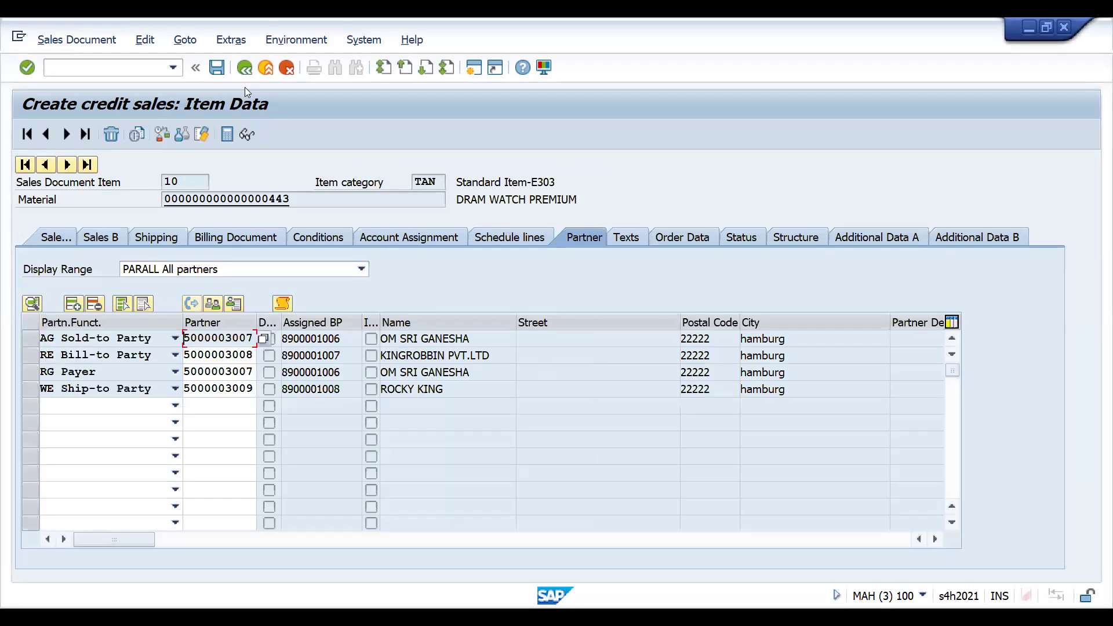
{"action": "key", "text": "F3"}
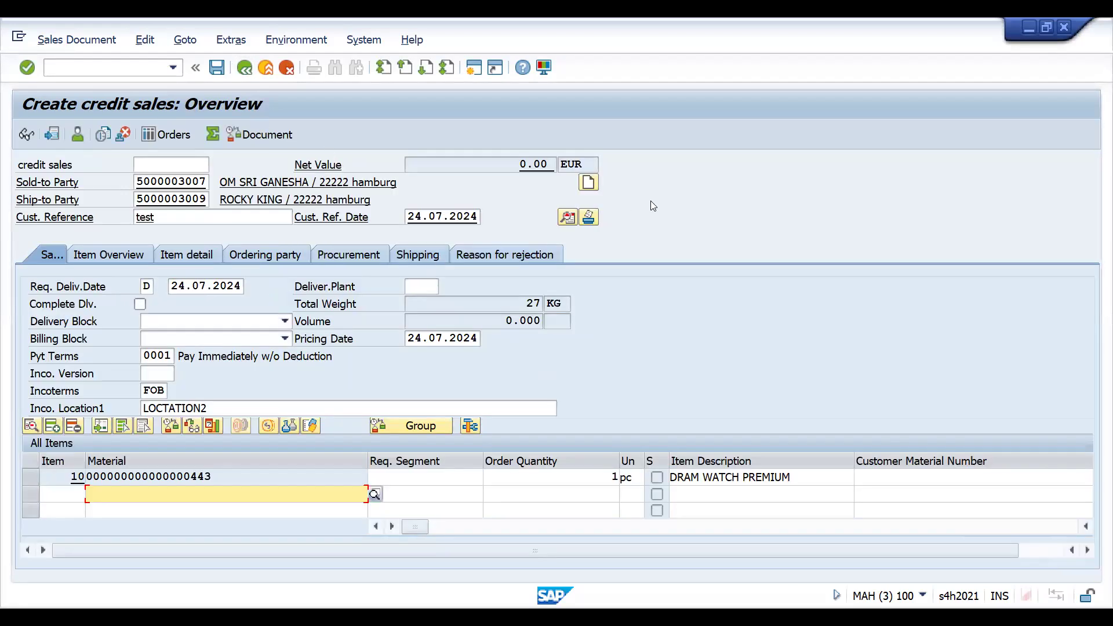
- Recheck the order's header partners and view the header's billing document data
{"action": "left_click", "coordinate": [568, 218]}
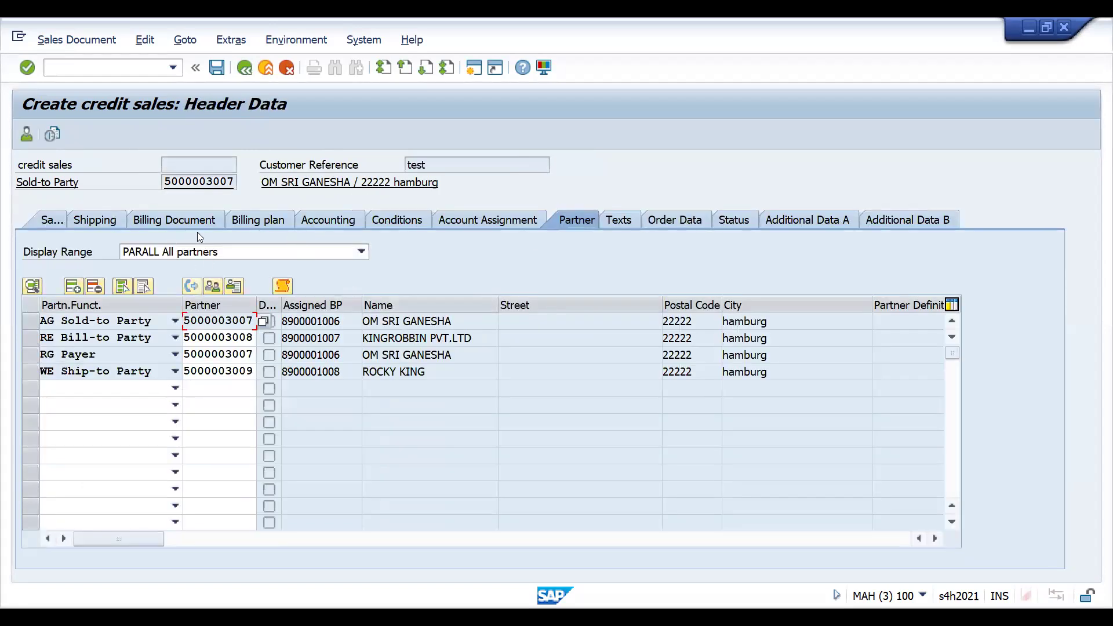
{"action": "left_click", "coordinate": [242, 224]}
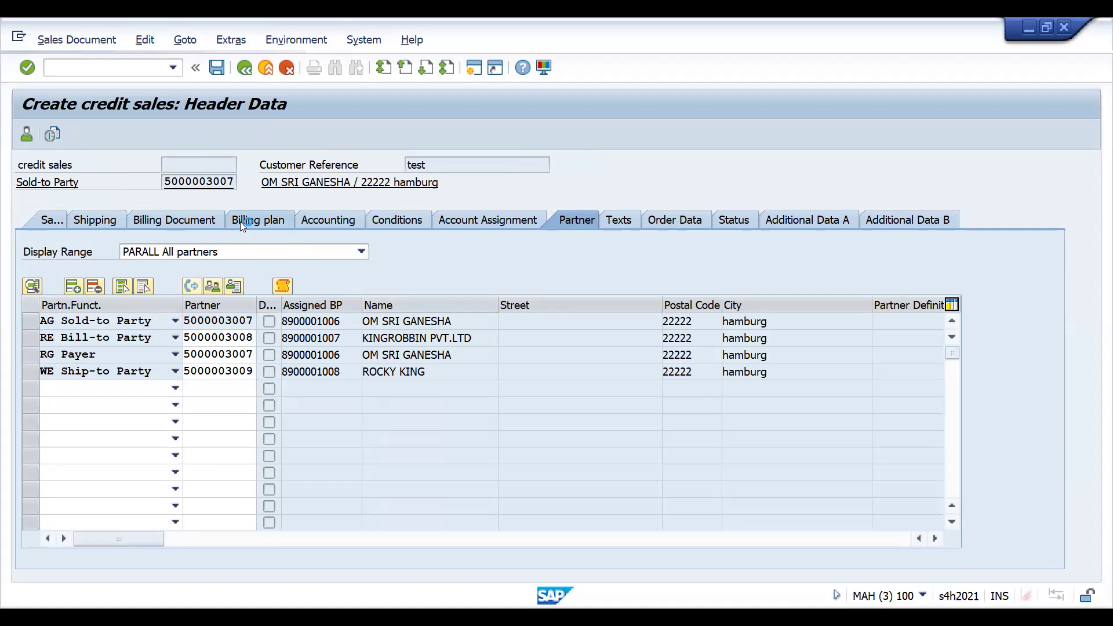
{"action": "left_click", "coordinate": [179, 226]}
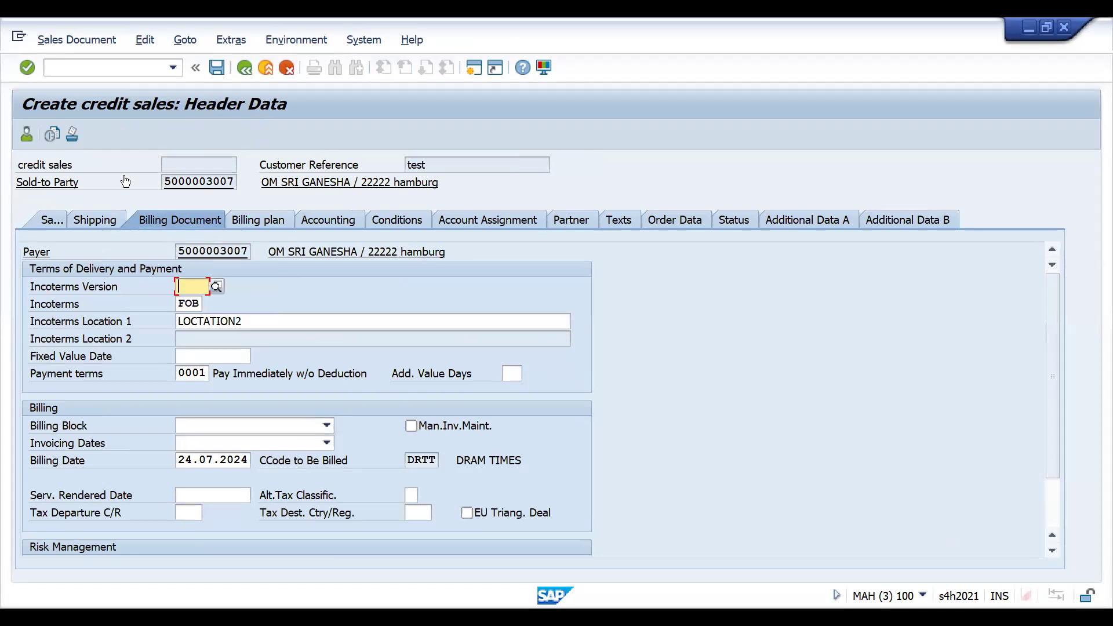
- Complete the missing net value from the order's incompletion log by adding condition PR00 with amount 333 to item 10
{"action": "left_click", "coordinate": [142, 40]}
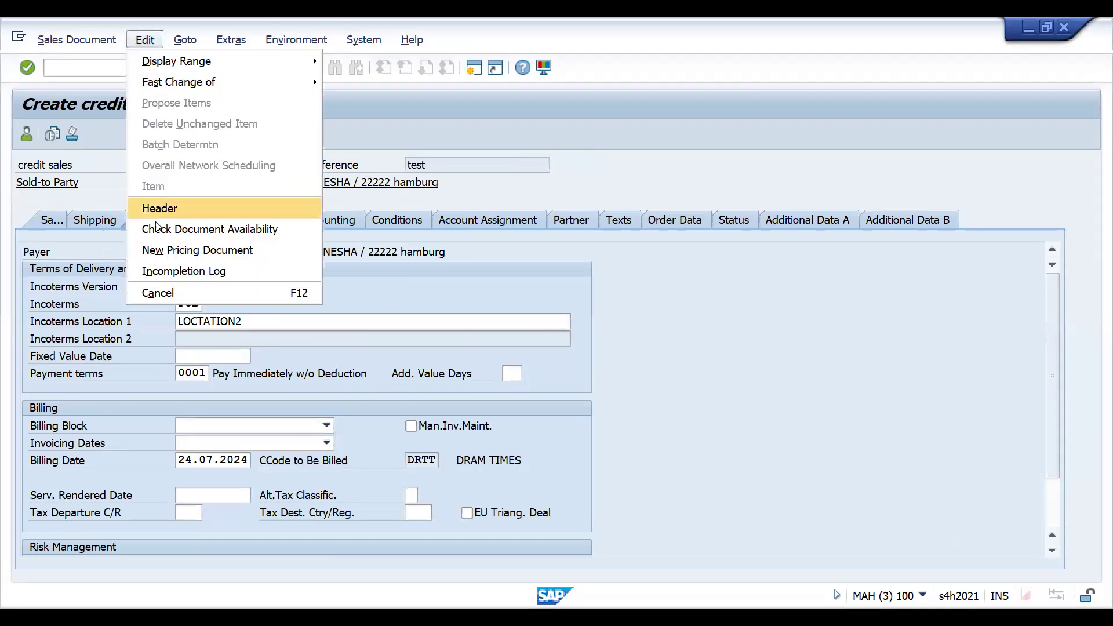
{"action": "left_click", "coordinate": [164, 270]}
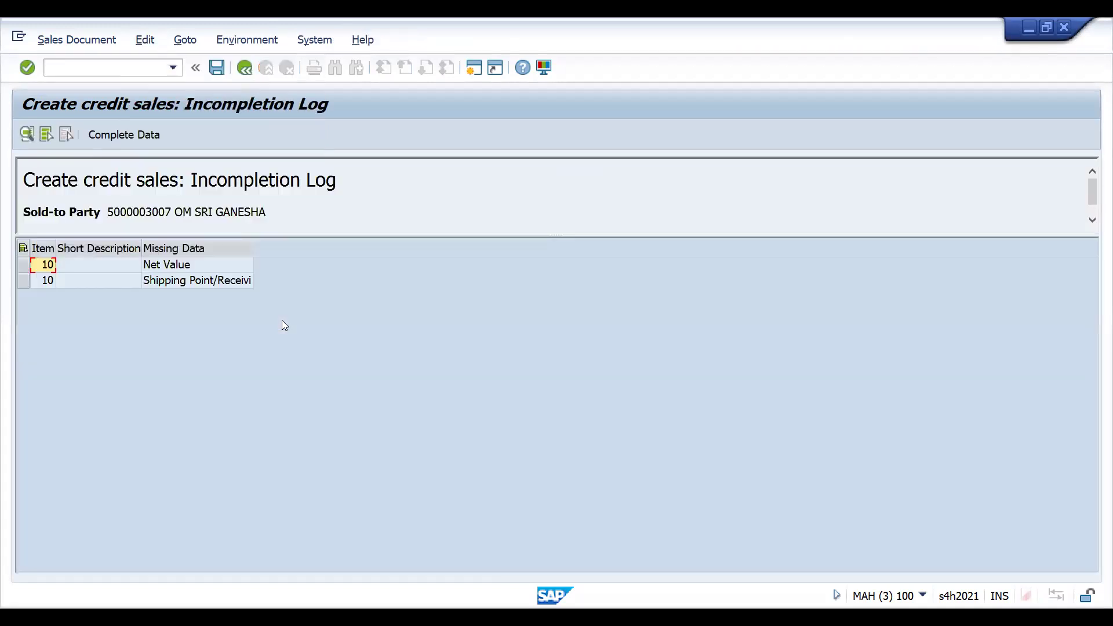
{"action": "double_click", "coordinate": [175, 262]}
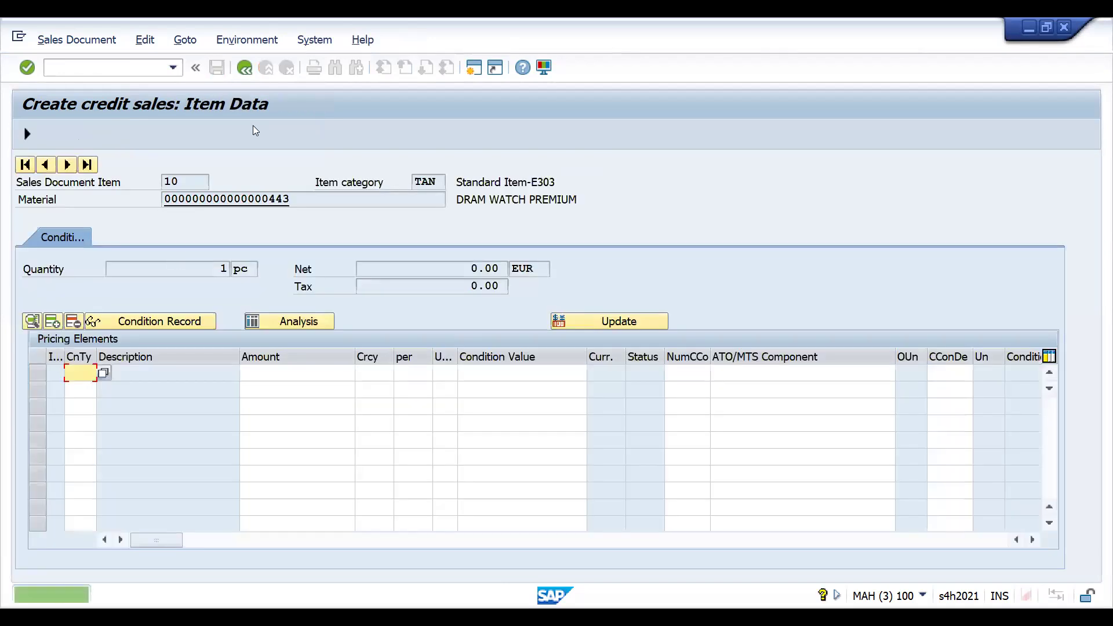
{"action": "type", "text": "pr00"}
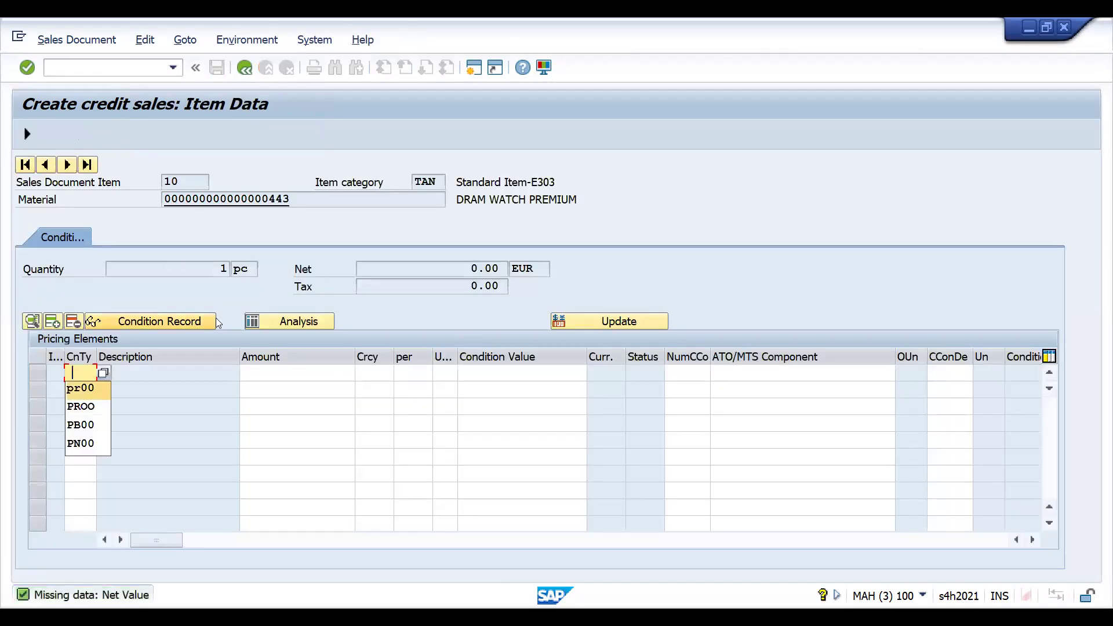
{"action": "key", "text": "Tab"}
{"action": "type", "text": "333"}
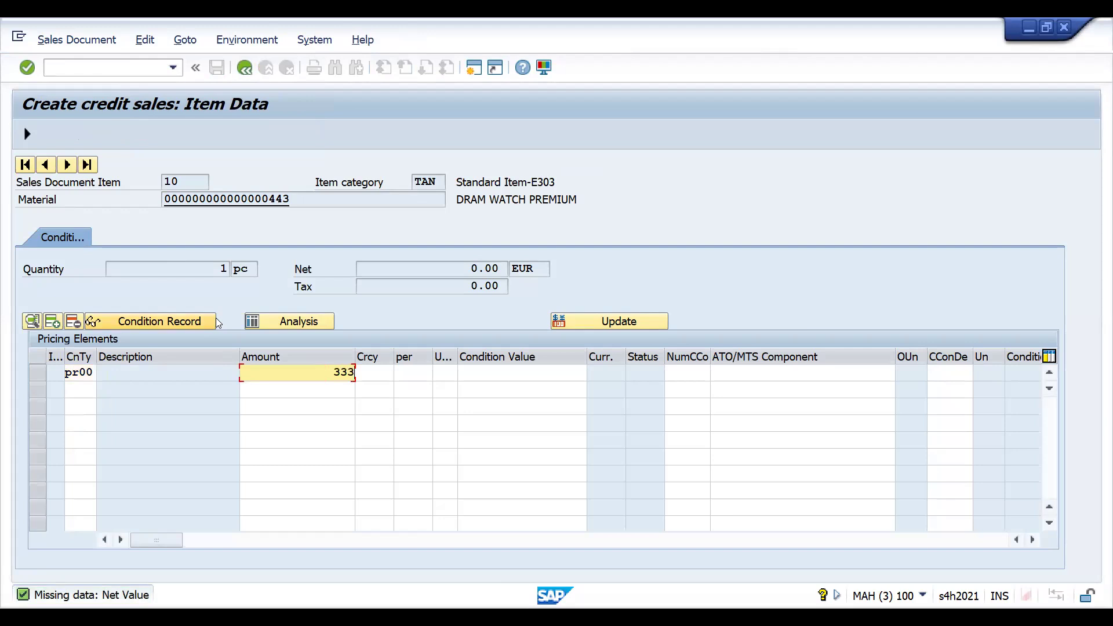
{"action": "key", "text": "Return"}
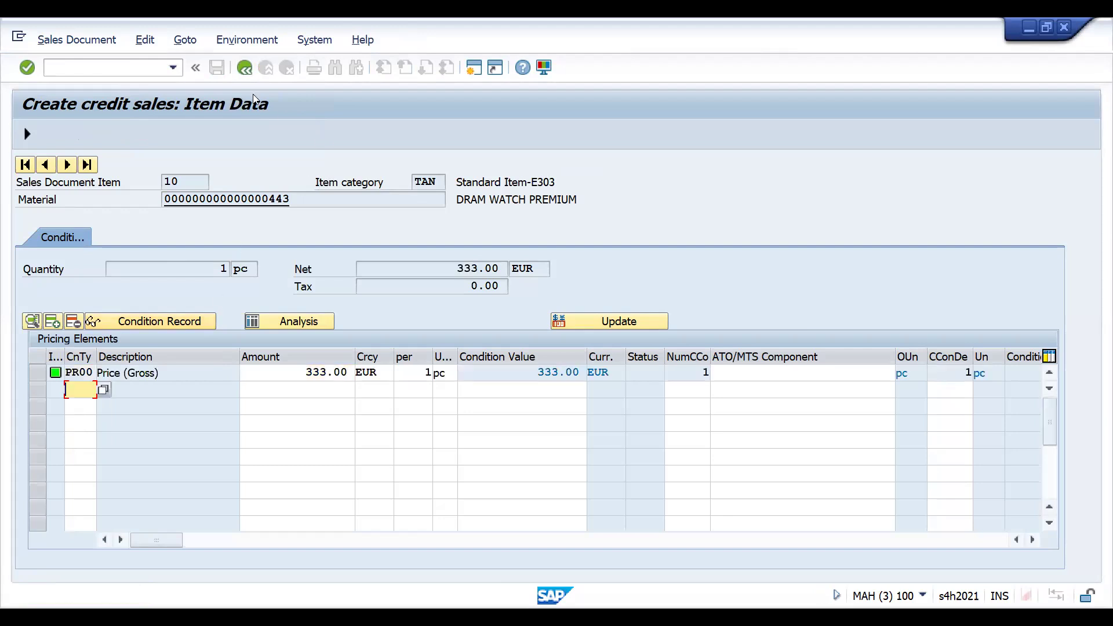
{"action": "key", "text": "ctrl+s"}
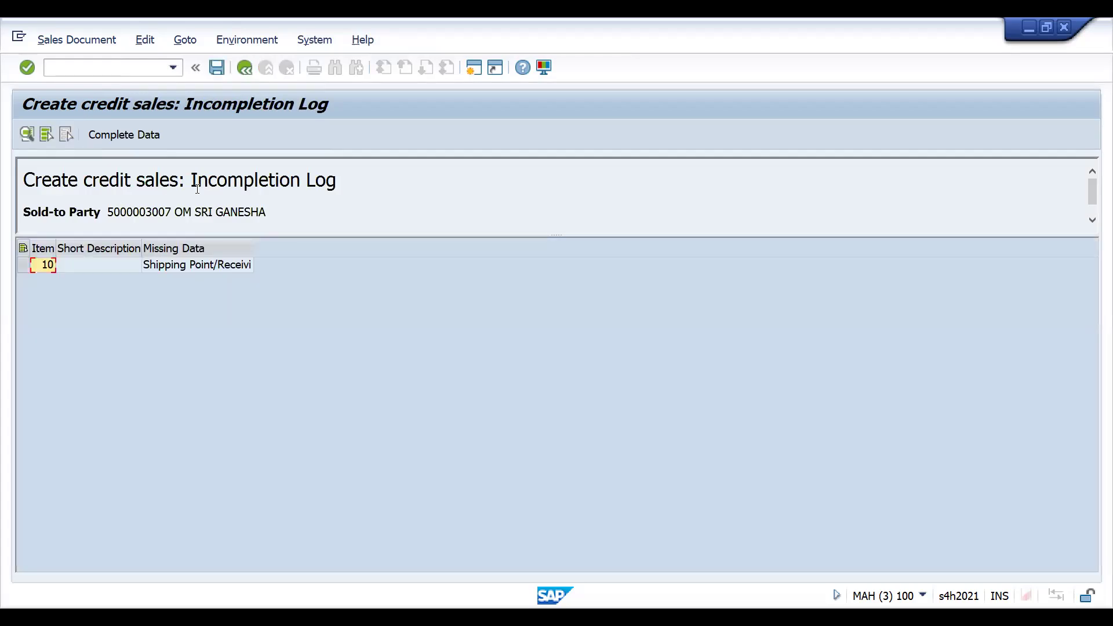
- Leave the incompletion log with the shipping point entry open and save the sales order as incomplete
{"action": "left_click", "coordinate": [178, 265]}
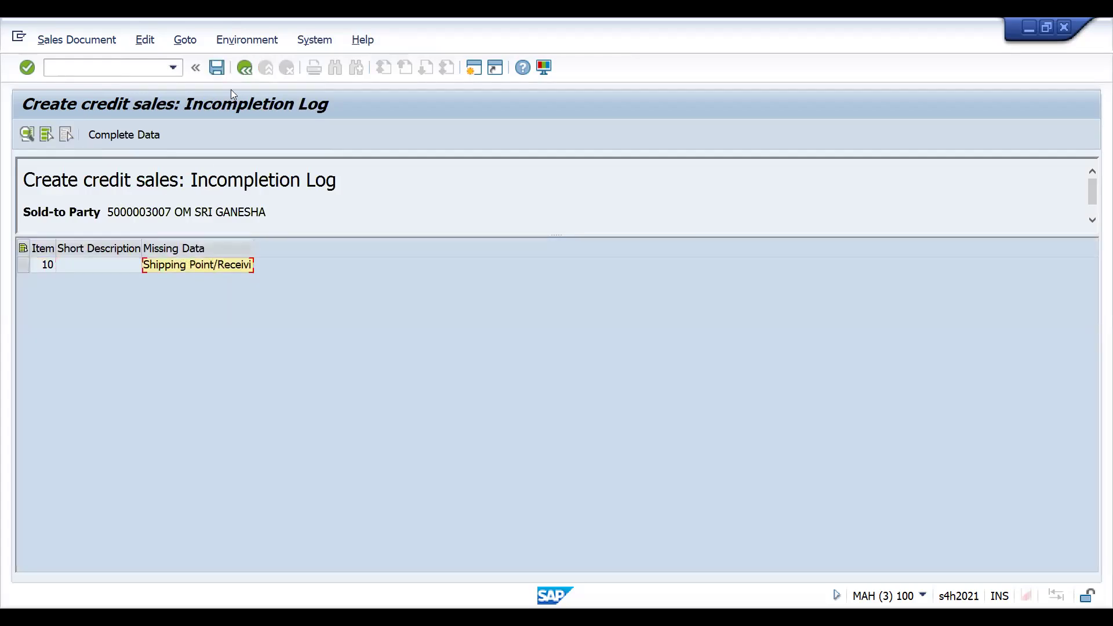
{"action": "key", "text": "F3"}
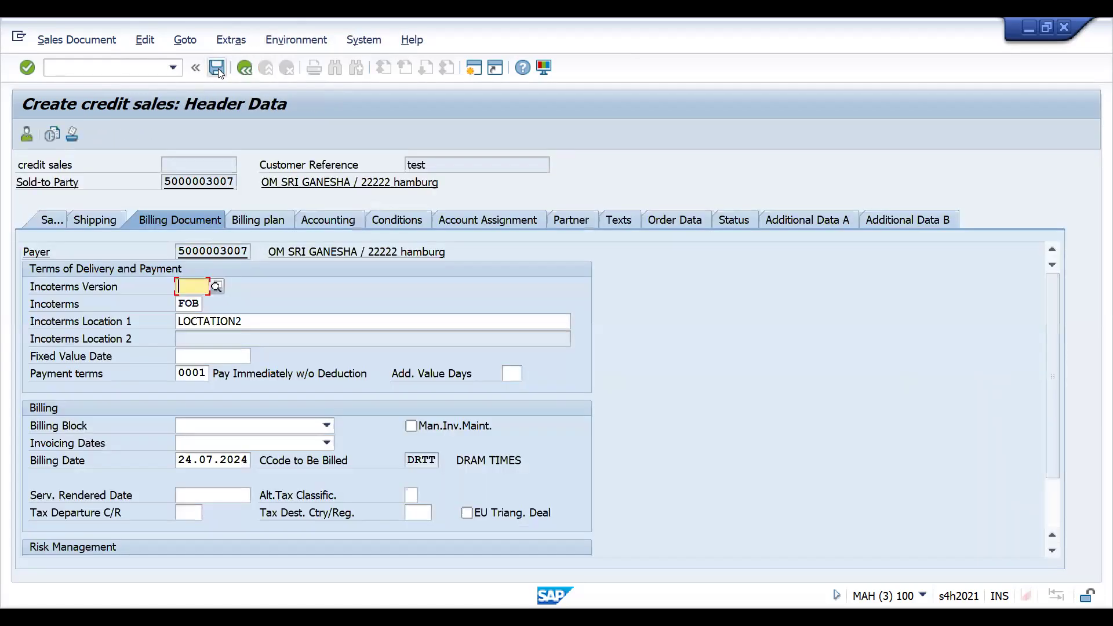
{"action": "key", "text": "ctrl+s"}
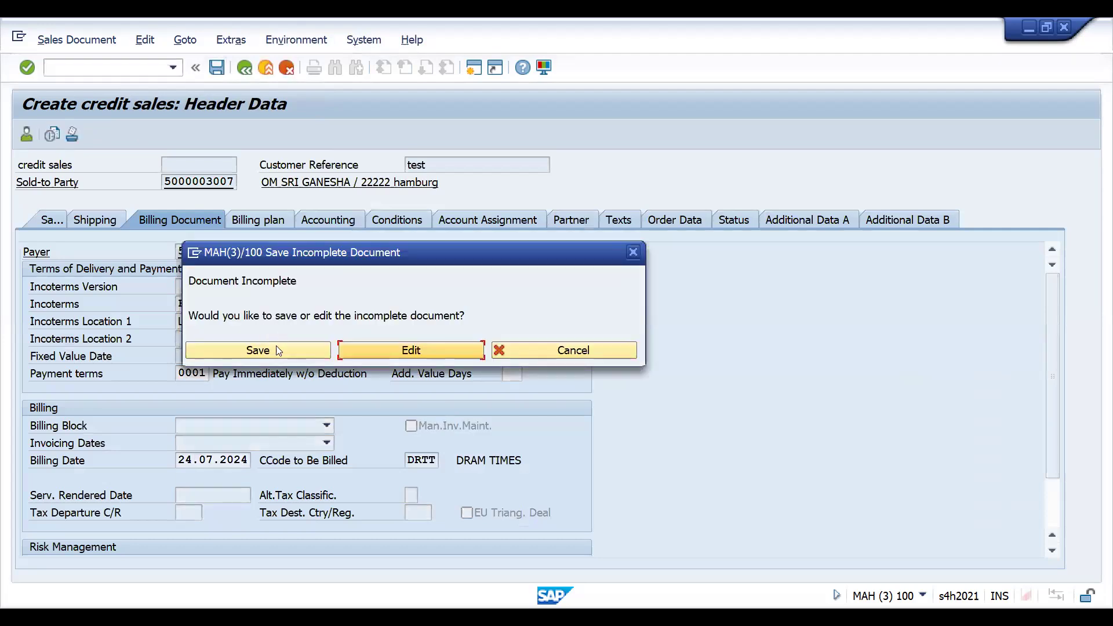
{"action": "left_click", "coordinate": [274, 349]}
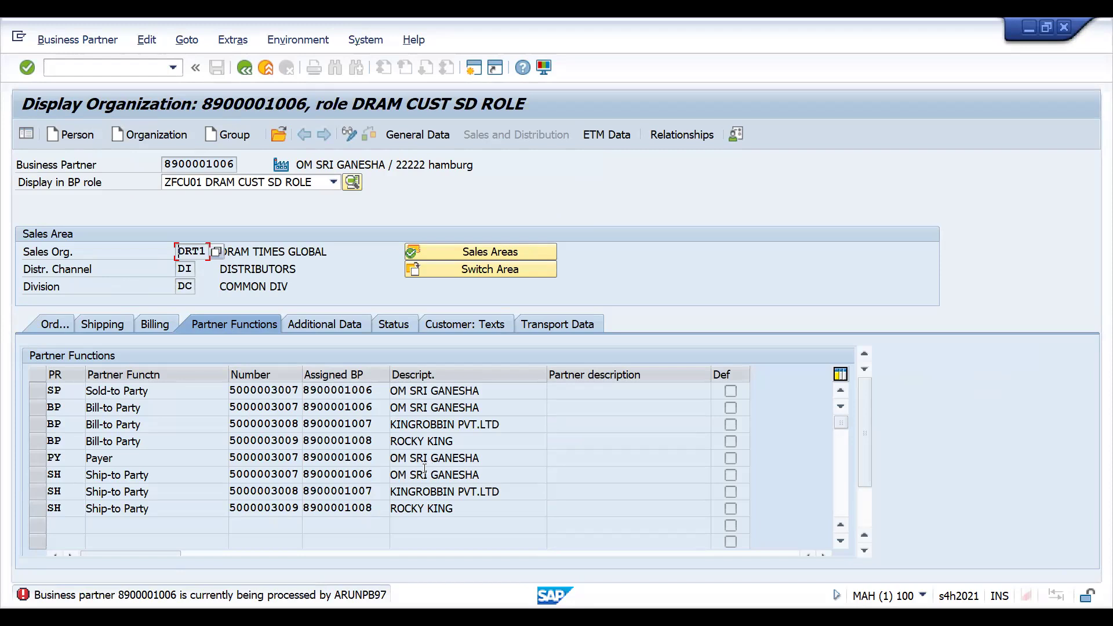
- Change the shipping data of business partner OM SRI GANESHA by setting the shipping conditions to 01, and save the changes
{"action": "key", "text": "Return"}
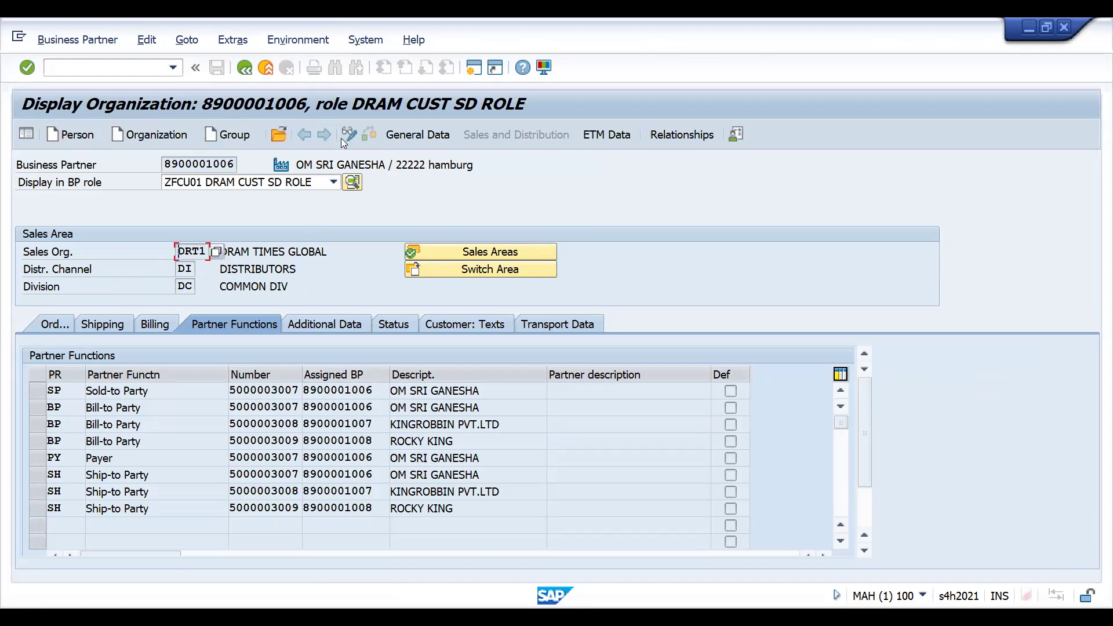
{"action": "left_click", "coordinate": [349, 135]}
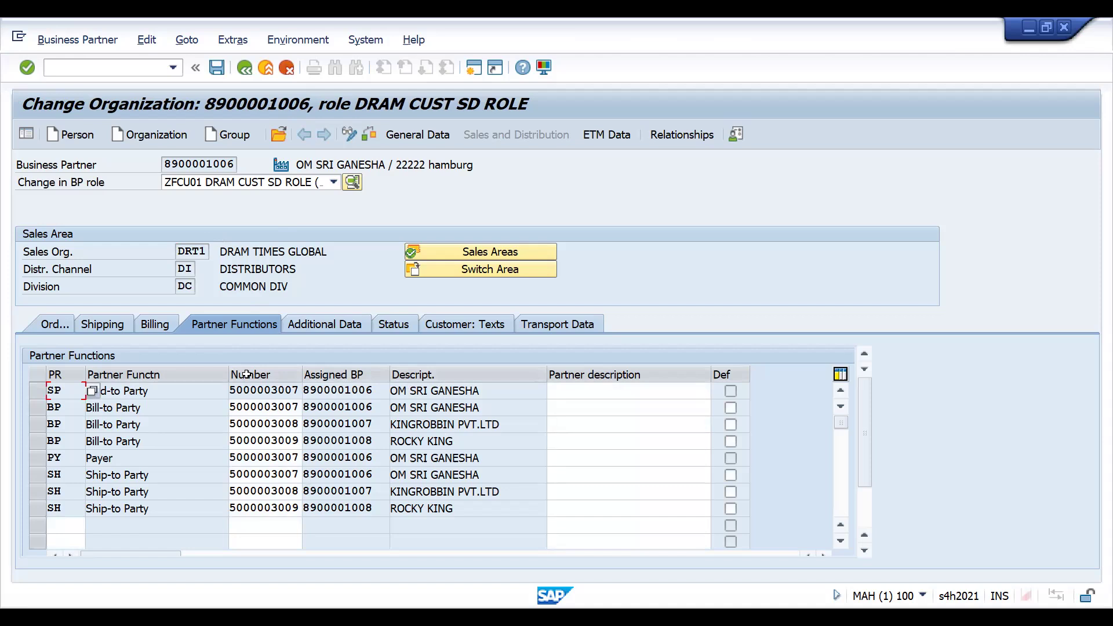
{"action": "left_click", "coordinate": [149, 325]}
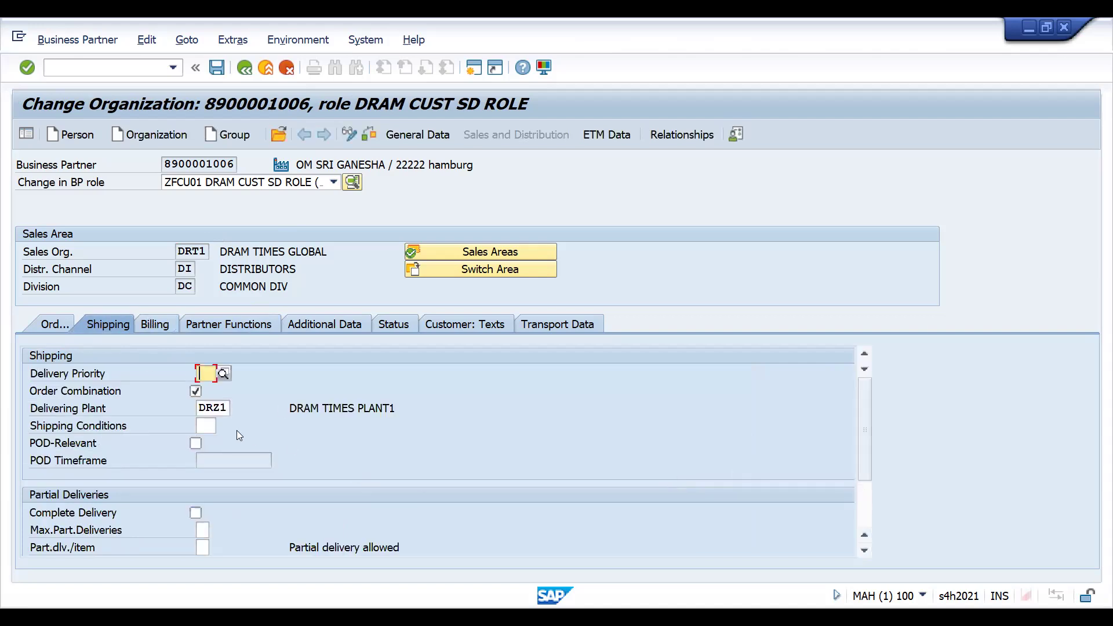
{"action": "left_click", "coordinate": [208, 427]}
{"action": "key", "text": "Down"}
{"action": "key", "text": "Down"}
{"action": "key", "text": "Down"}
{"action": "key", "text": "Down"}
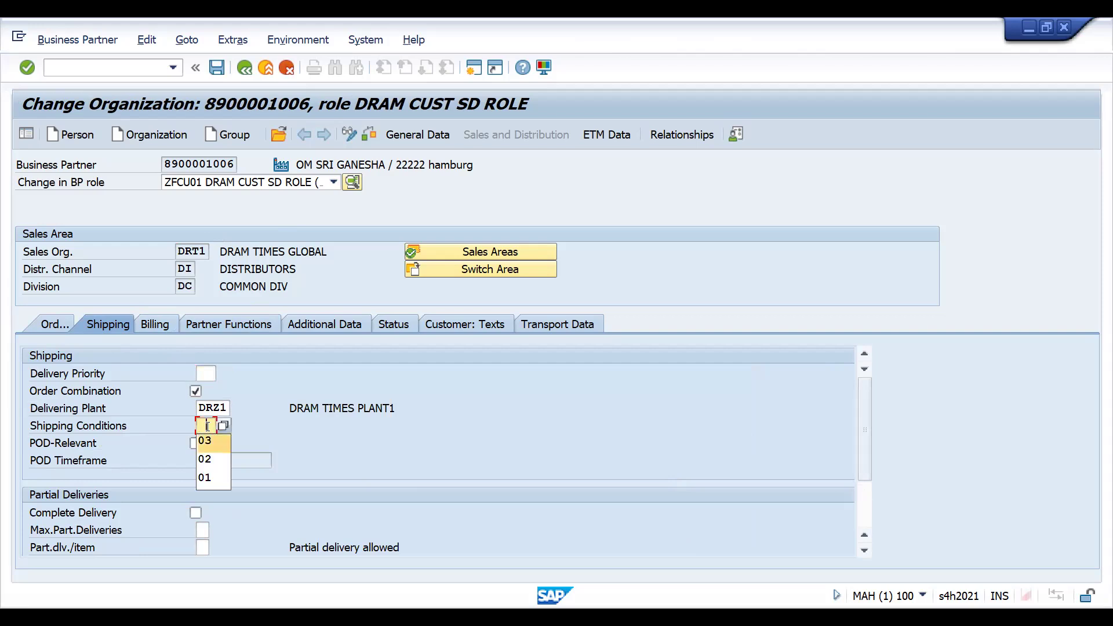
{"action": "key", "text": "Return"}
{"action": "key", "text": "Return"}
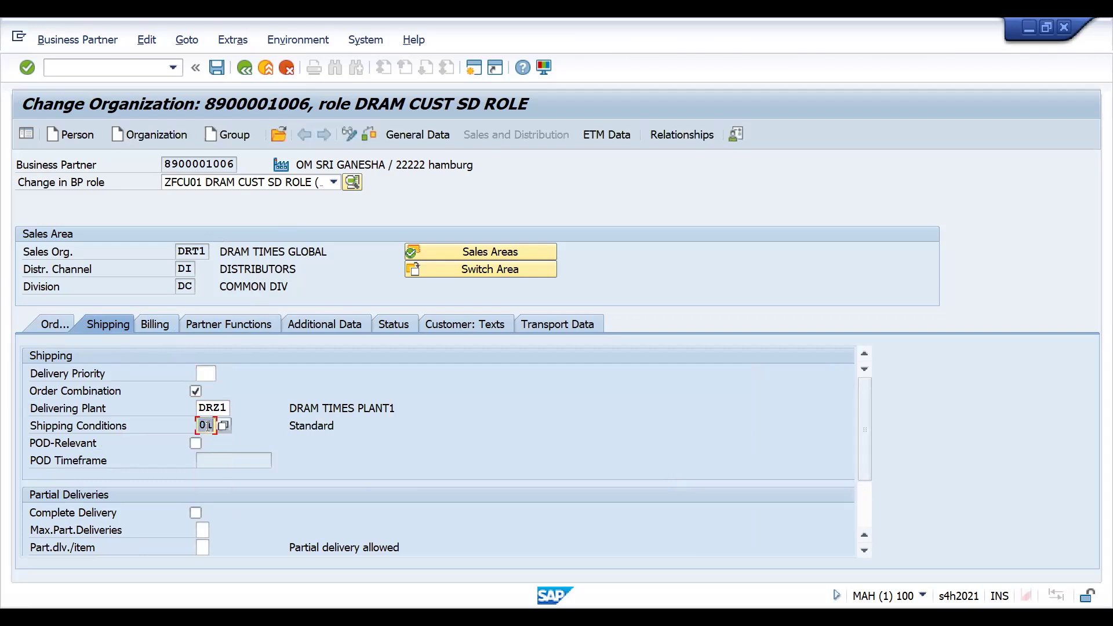
{"action": "key", "text": "ctrl+s"}
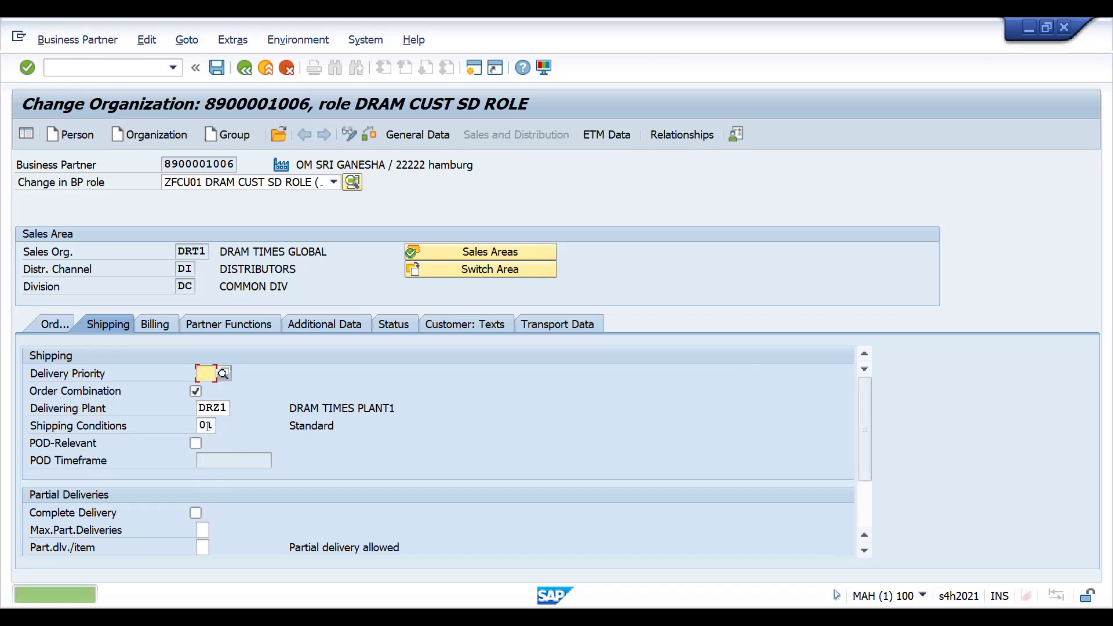
- Create another DOR sales order in VA01 with the customer number of OM SRI GANESHA as the sold-to party
{"action": "left_click", "coordinate": [81, 68]}
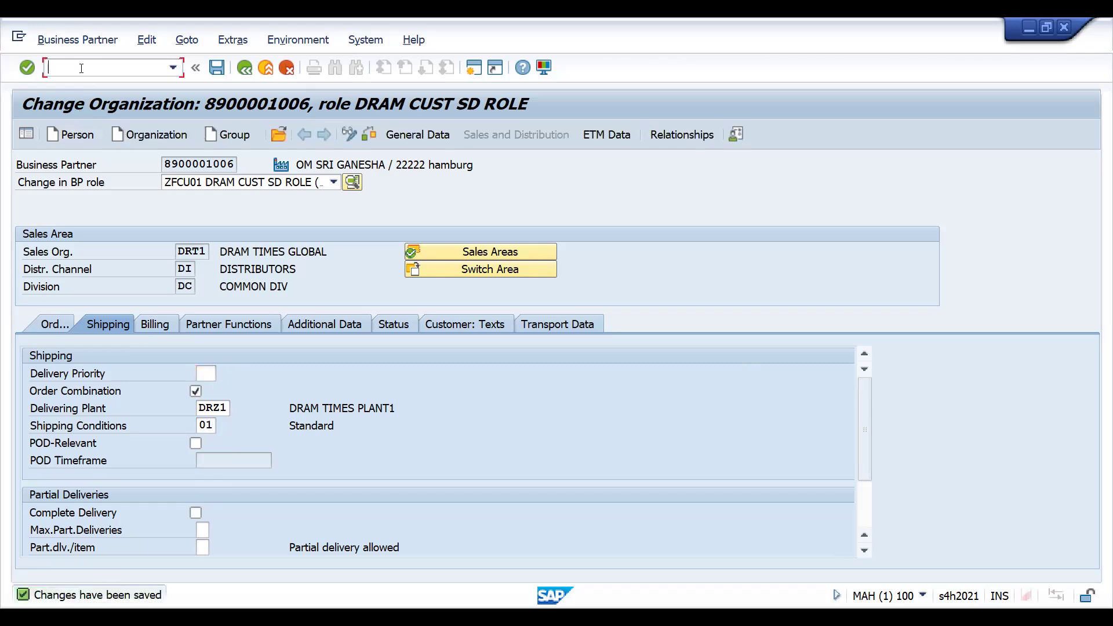
{"action": "type", "text": "/nva01"}
{"action": "key", "text": "Return"}
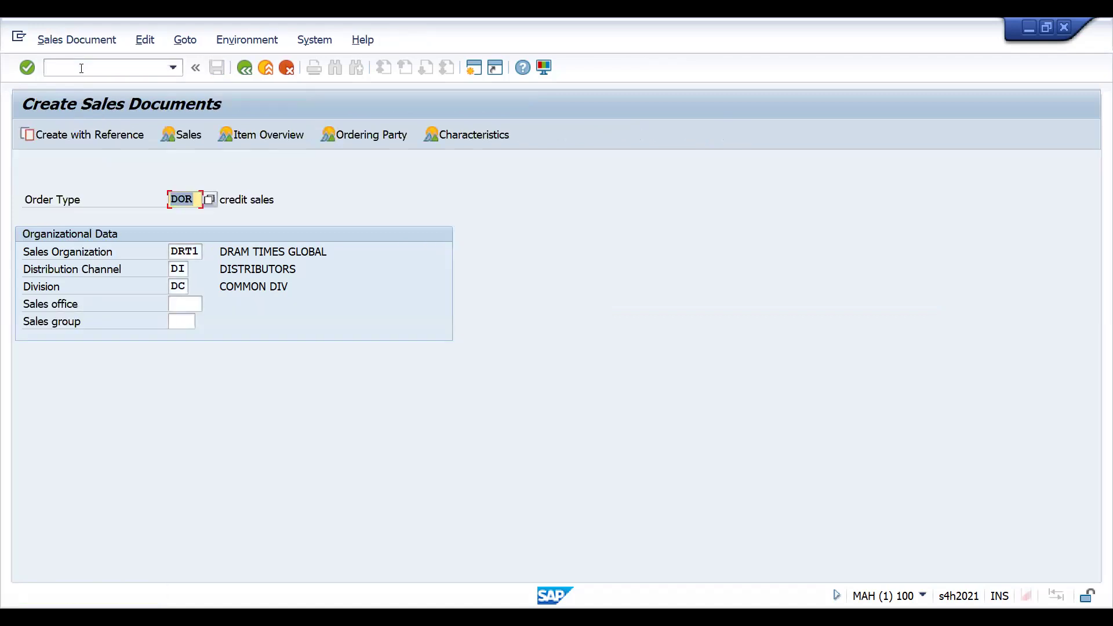
{"action": "key", "text": "Return"}
{"action": "key", "text": "Down"}
{"action": "key", "text": "Return"}
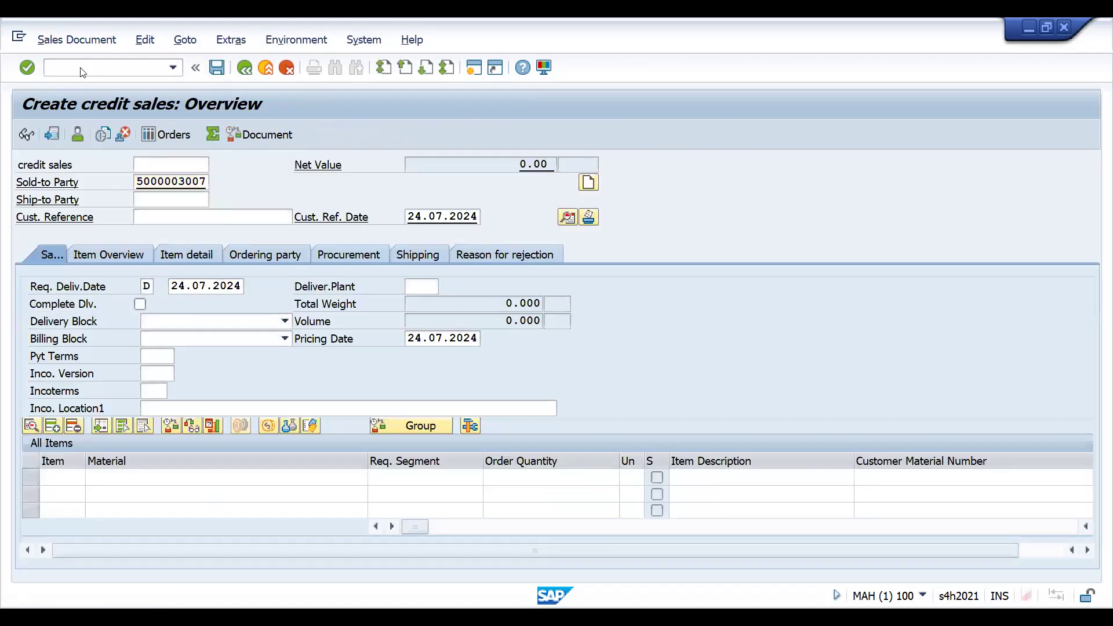
{"action": "key", "text": "Return"}
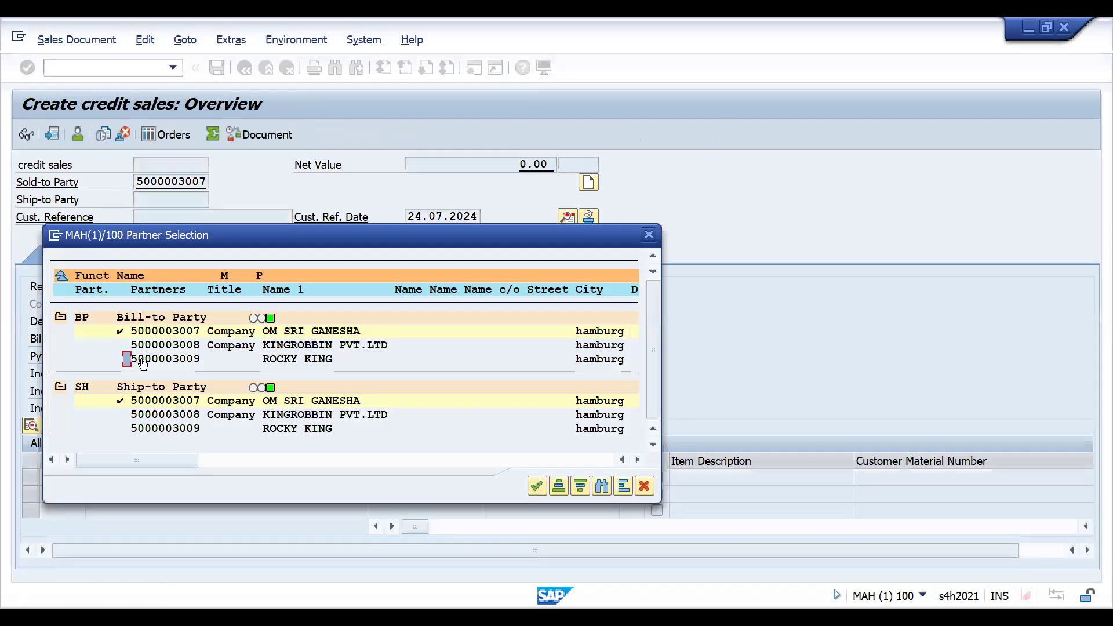
- Choose the last listed partner as both bill-to party and ship-to party, and confirm the partner selection
{"action": "left_click", "coordinate": [142, 360]}
{"action": "left_click", "coordinate": [139, 429]}
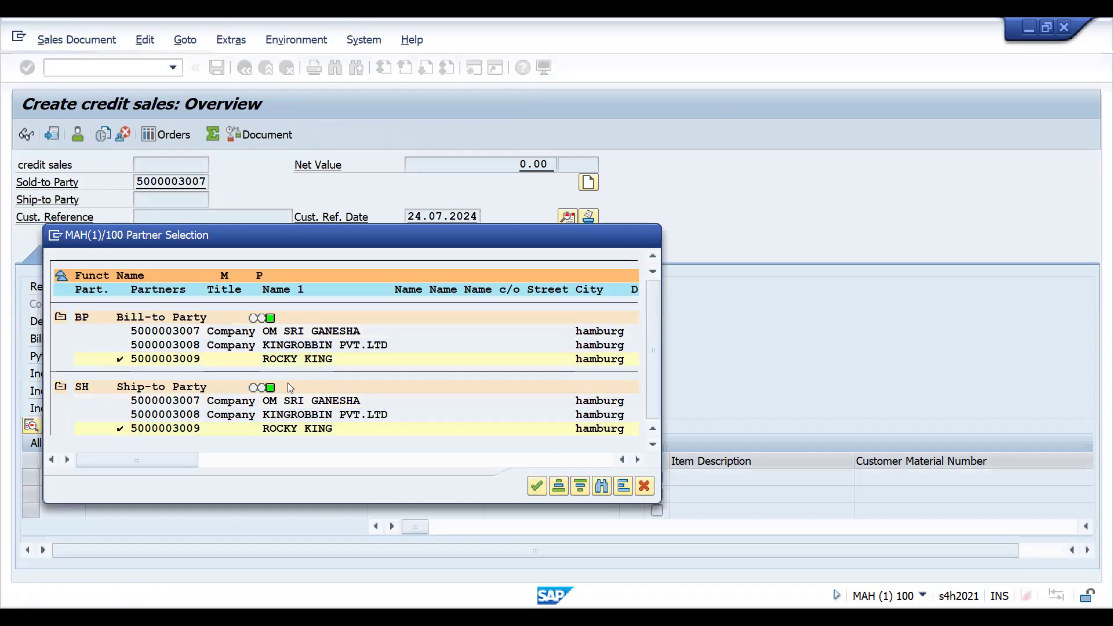
{"action": "key", "text": "Return"}
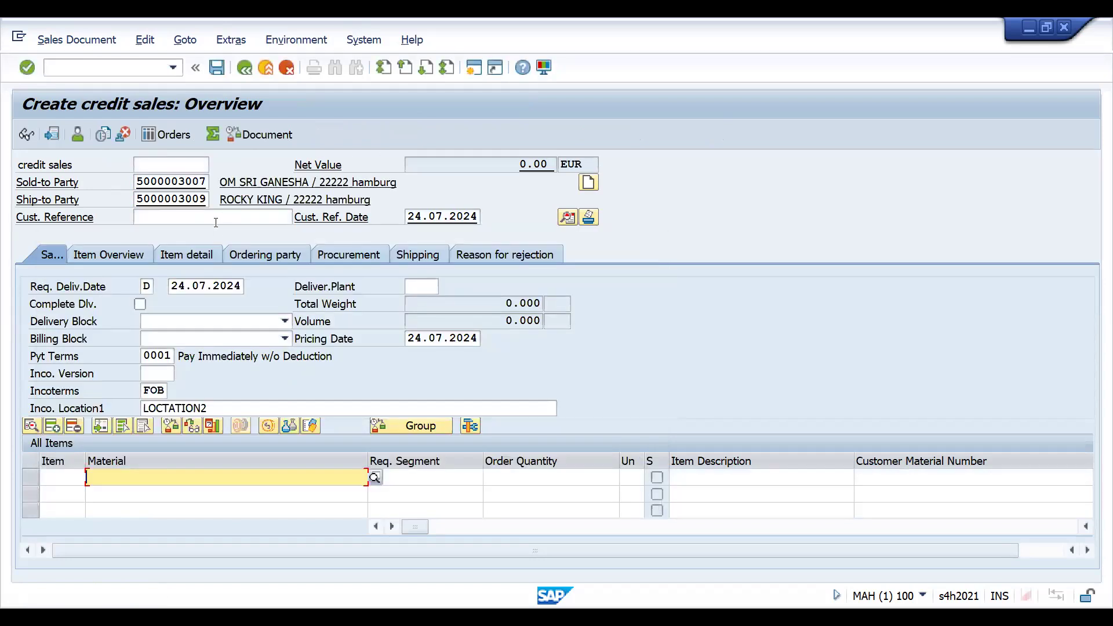
- Set the new sales order's customer reference to TEST
{"action": "left_click", "coordinate": [216, 219]}
{"action": "key", "text": "Down"}
{"action": "key", "text": "Return"}
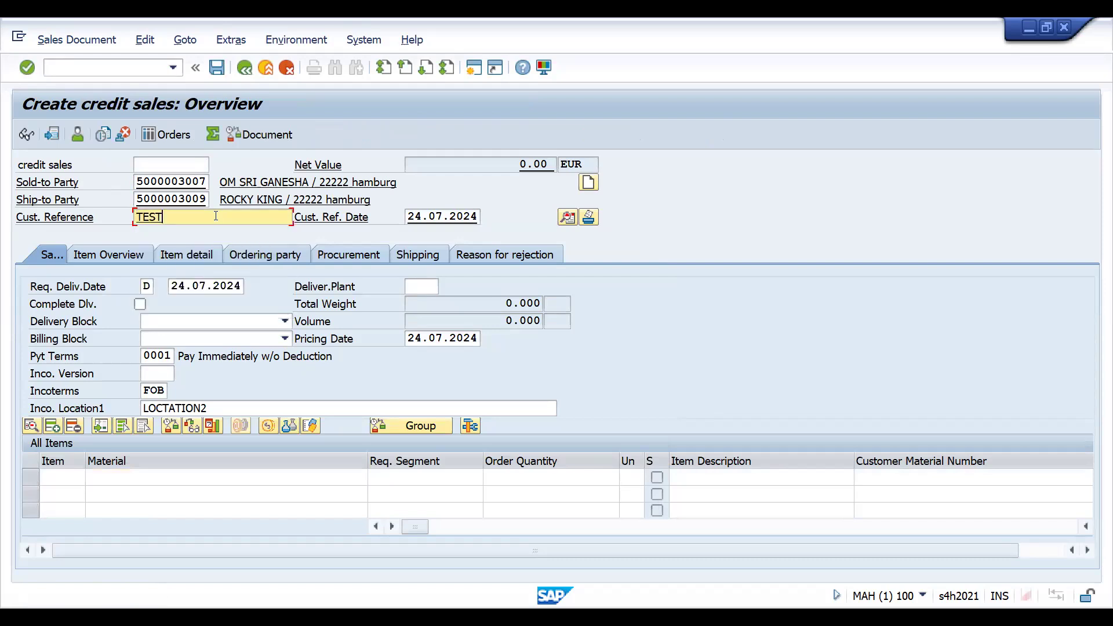
- Add material 443 as the first item of the sales order with an order quantity of 2
{"action": "key", "text": "Return"}
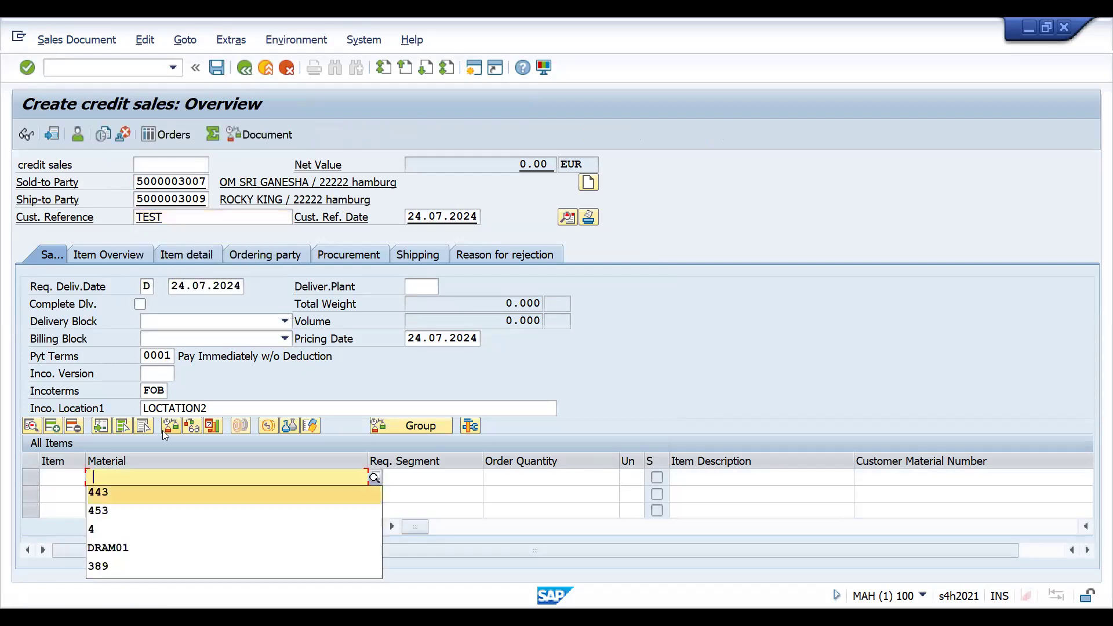
{"action": "key", "text": "Return"}
{"action": "key", "text": "Tab"}
{"action": "key", "text": "Tab"}
{"action": "type", "text": "2"}
{"action": "key", "text": "Return"}
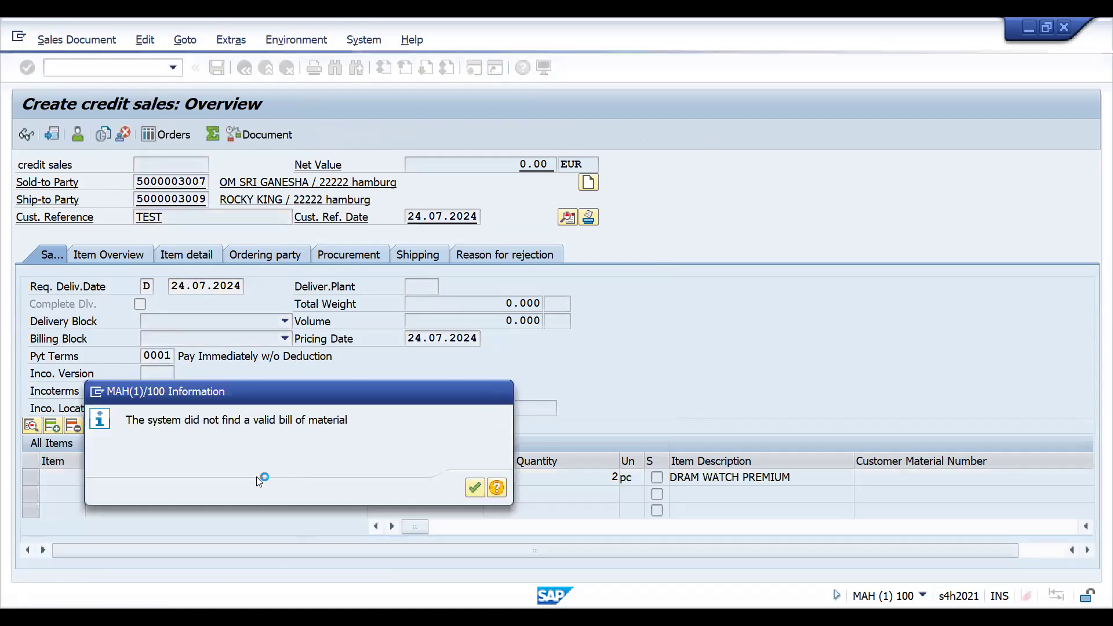
{"action": "key", "text": "Return"}
- Check the shipping data and the partner functions in the details of the material 443 item
{"action": "double_click", "coordinate": [256, 477]}
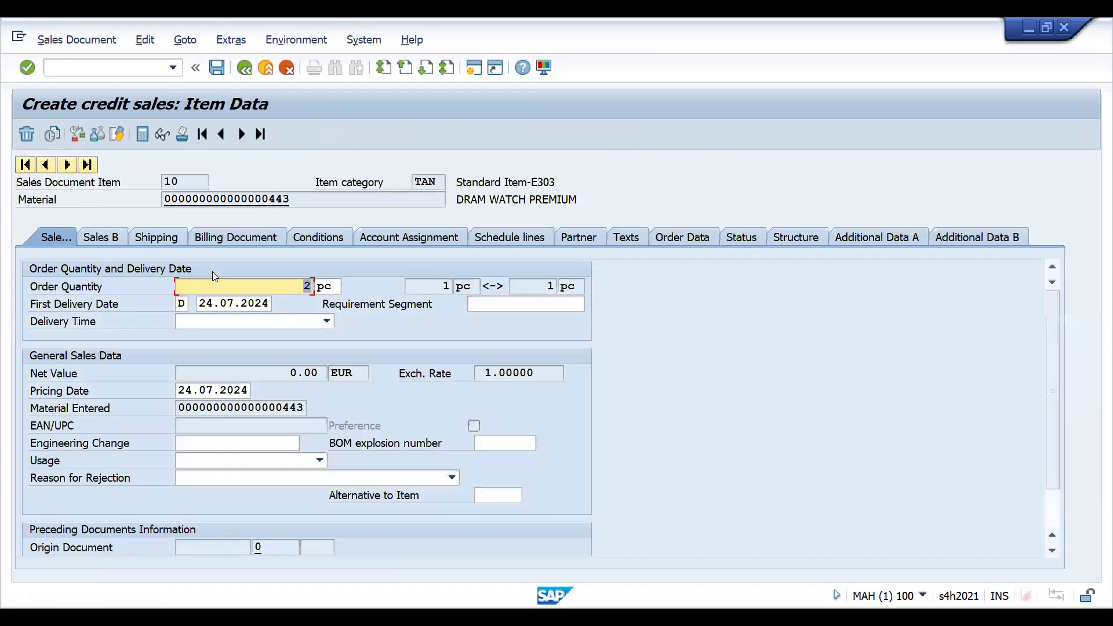
{"action": "left_click", "coordinate": [164, 237]}
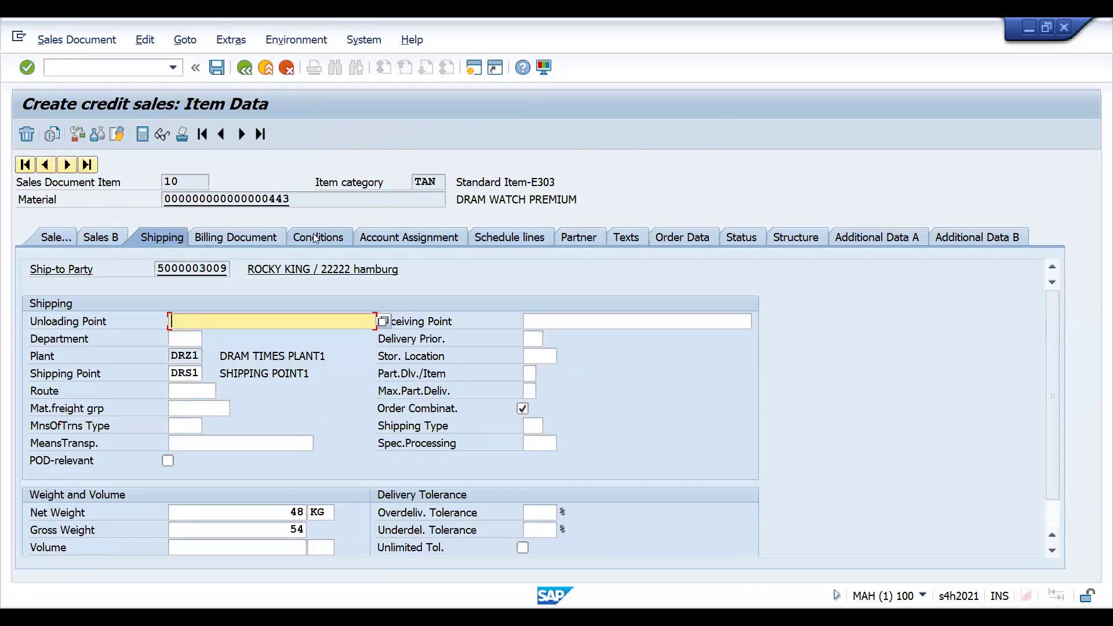
{"action": "left_click", "coordinate": [578, 239]}
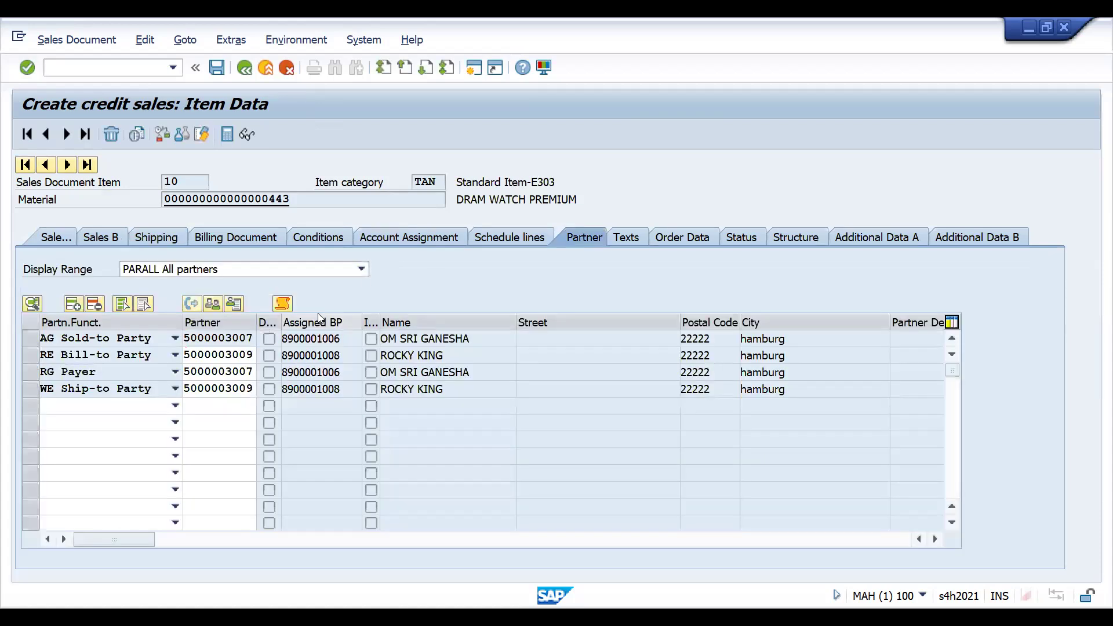
- Complete the item's missing pricing with condition type pr00 and an amount of 333, and save the sales order
{"action": "key", "text": "ctrl+s"}
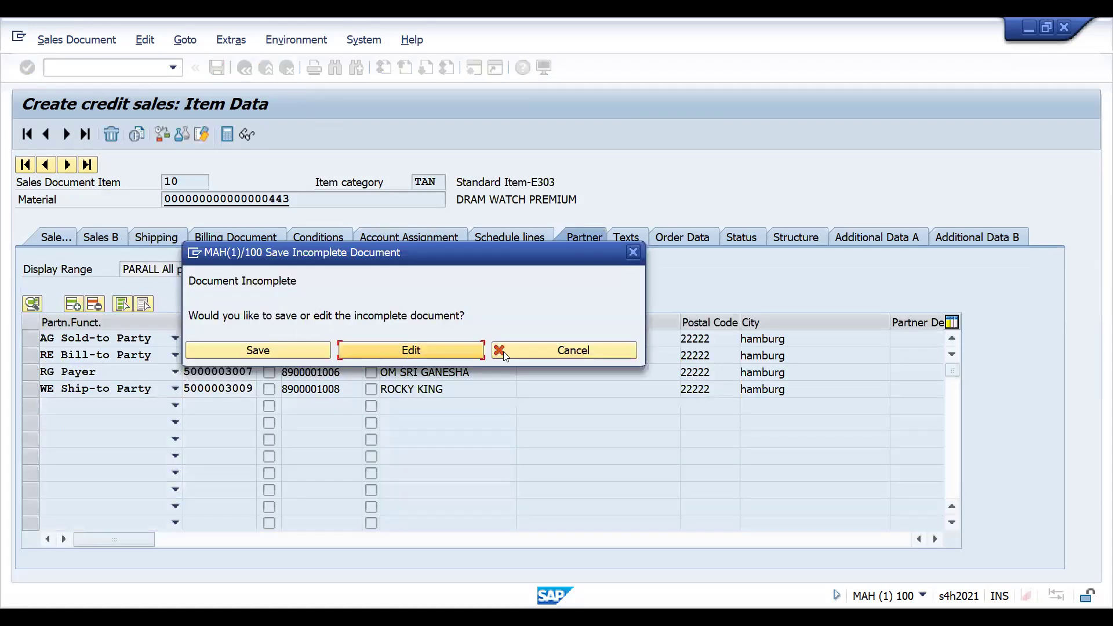
{"action": "left_click", "coordinate": [520, 351]}
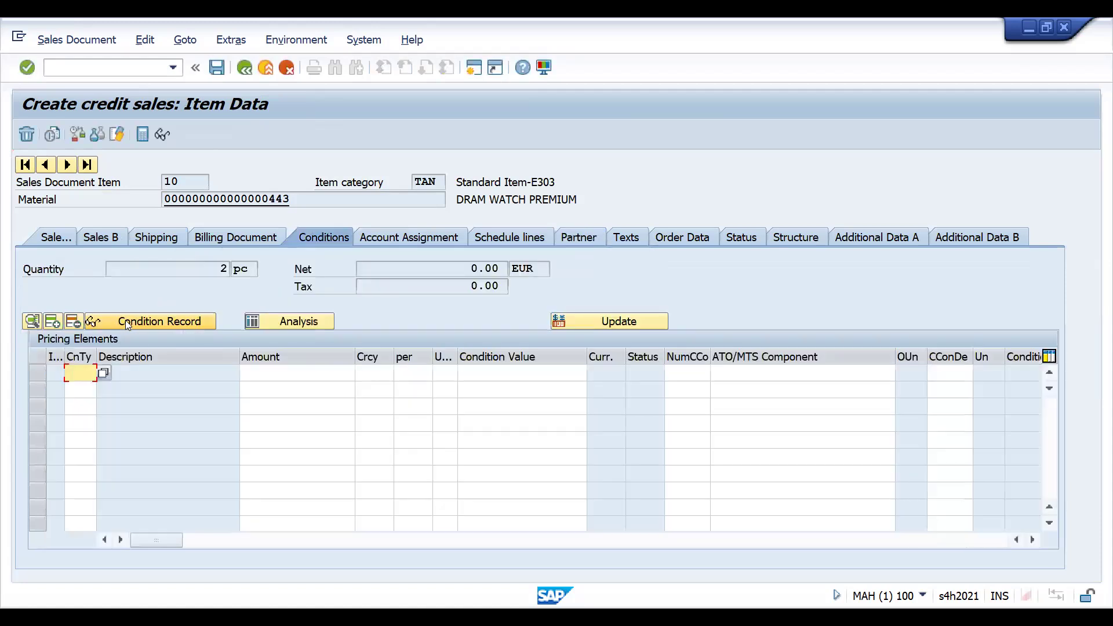
{"action": "type", "text": "pr00"}
{"action": "key", "text": "space"}
{"action": "key", "text": "Down"}
{"action": "key", "text": "Return"}
{"action": "key", "text": "Return"}
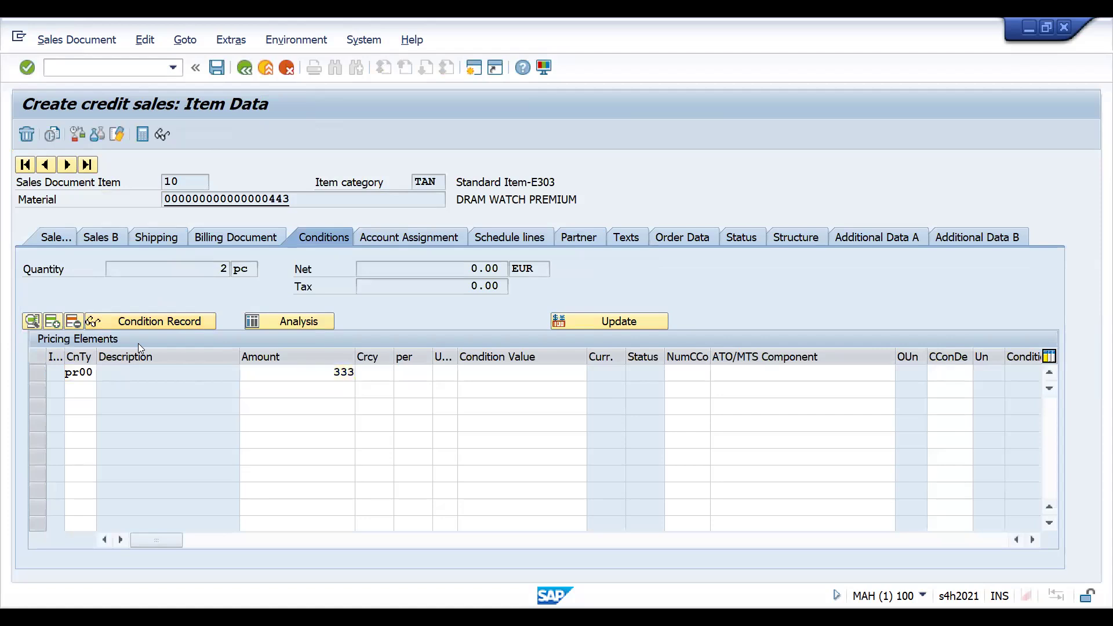
{"action": "key", "text": "F3"}
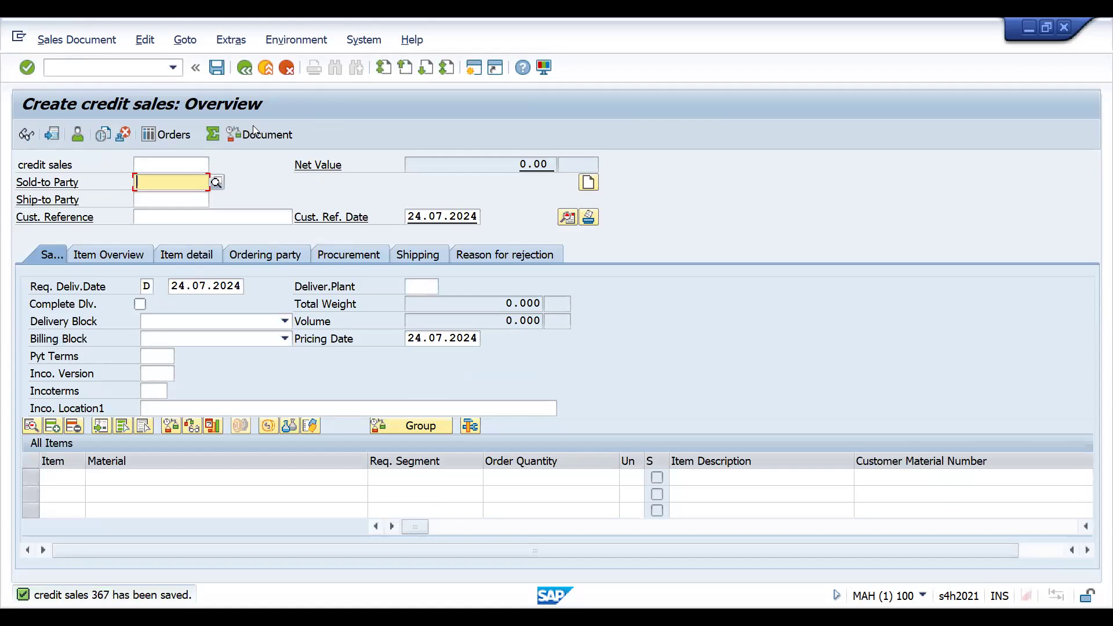
- Switch to the browser and look through the SAP courses listed on the Udemy instructor profile page
{"action": "key", "text": "alt+Tab"}
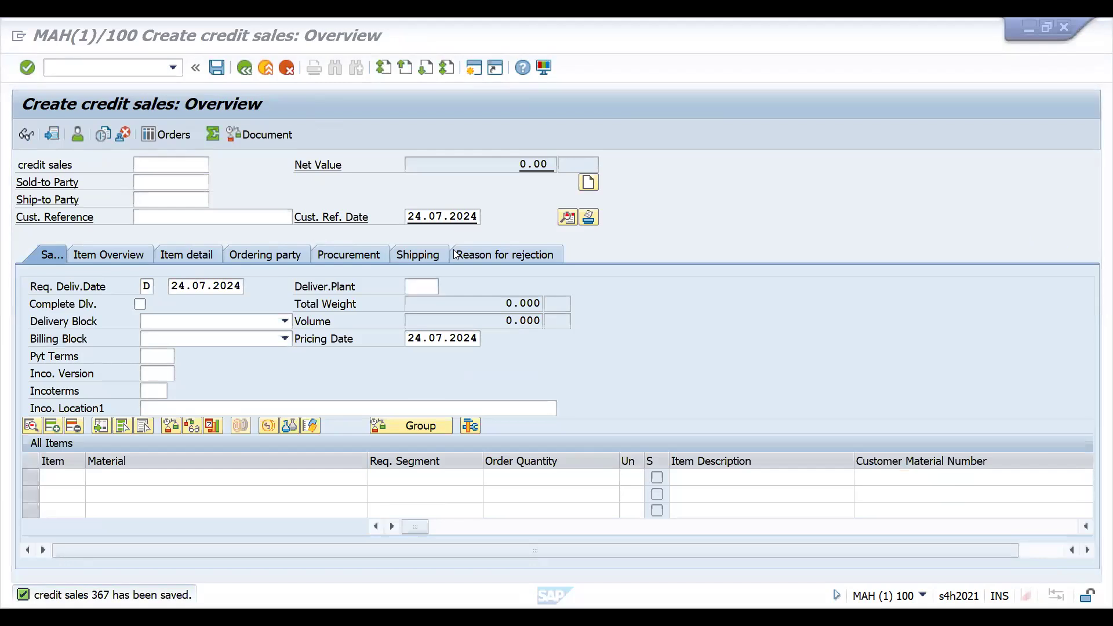
{"action": "key", "text": "alt+Tab"}
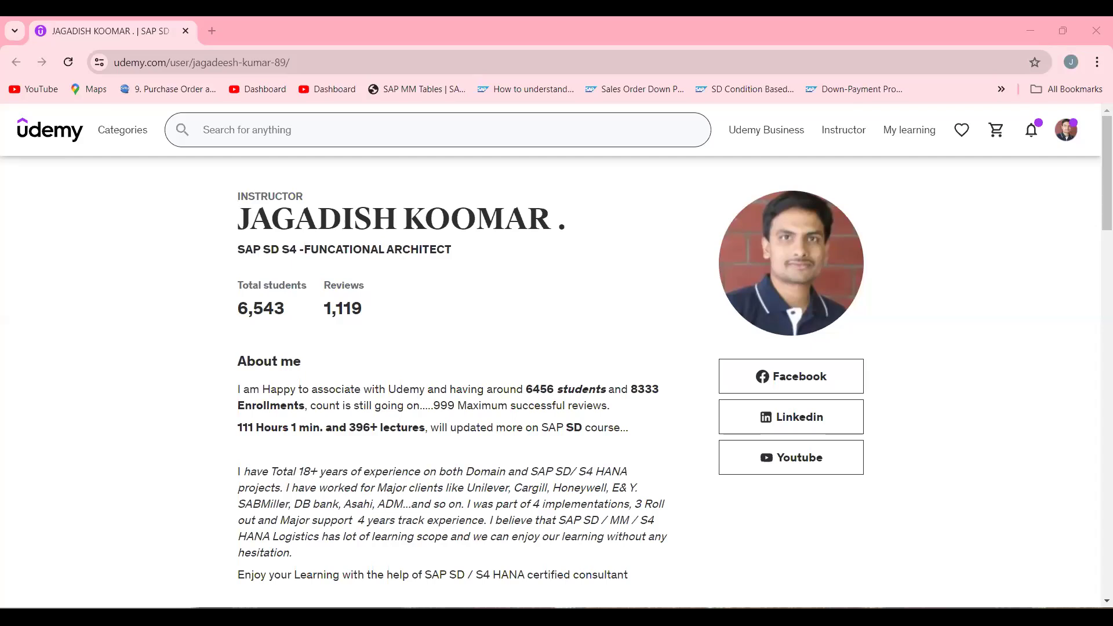
{"action": "left_click", "coordinate": [1095, 206]}
{"action": "left_click_drag", "start_coordinate": [1097, 210], "coordinate": [1096, 300]}
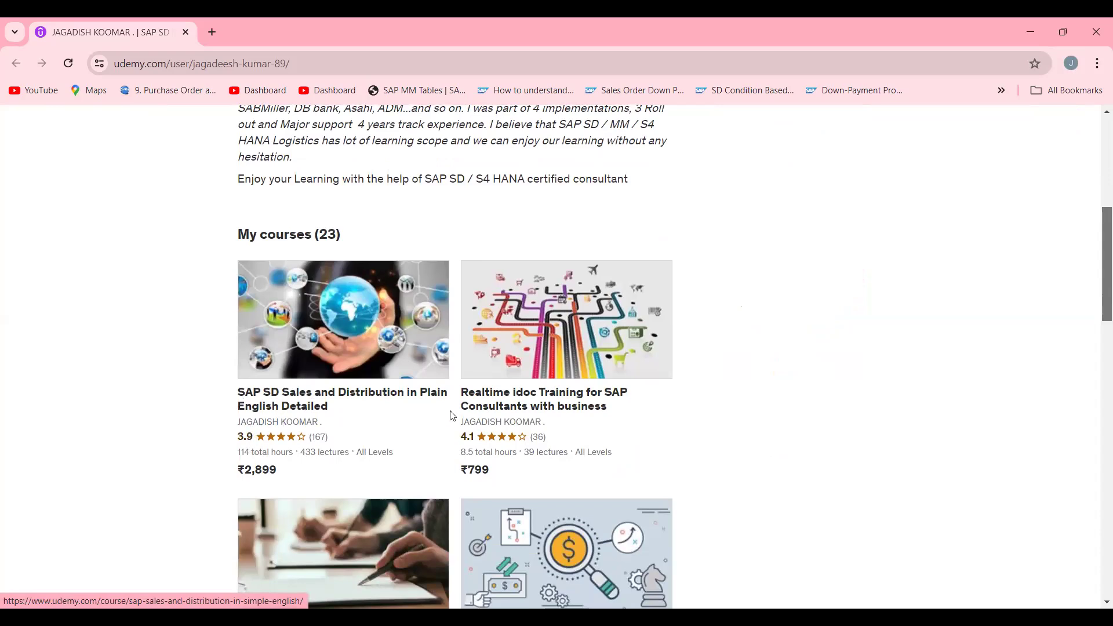
{"action": "scroll", "coordinate": [1097, 229], "scroll_direction": "down", "scroll_amount": 1}
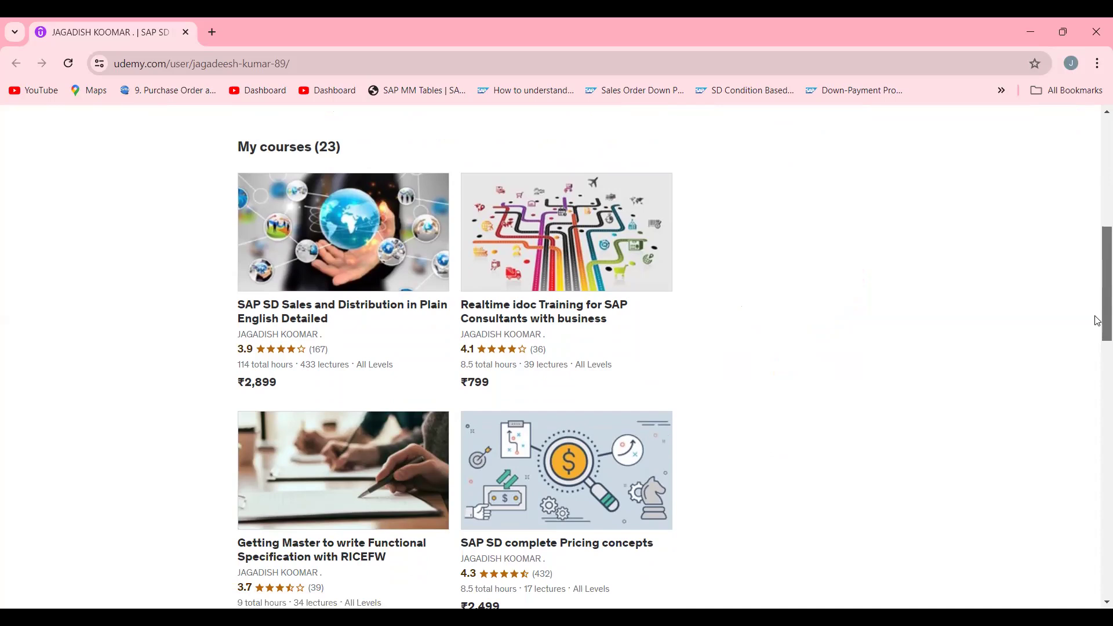
{"action": "scroll", "coordinate": [1013, 323], "scroll_direction": "down", "scroll_amount": 3}
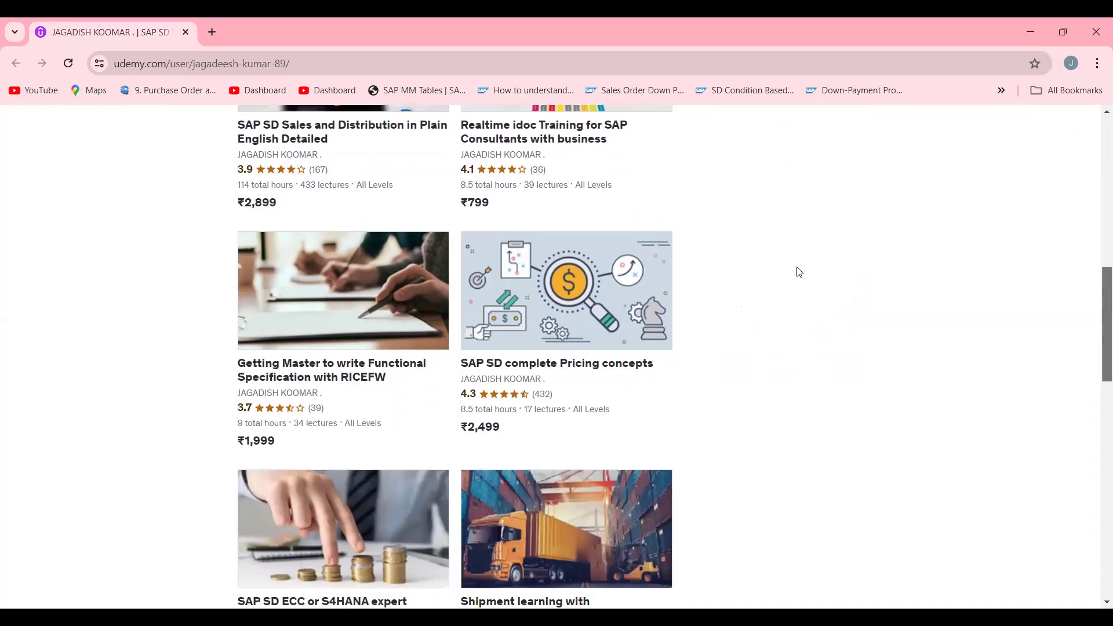
{"action": "scroll", "coordinate": [1099, 321], "scroll_direction": "down", "scroll_amount": 2}
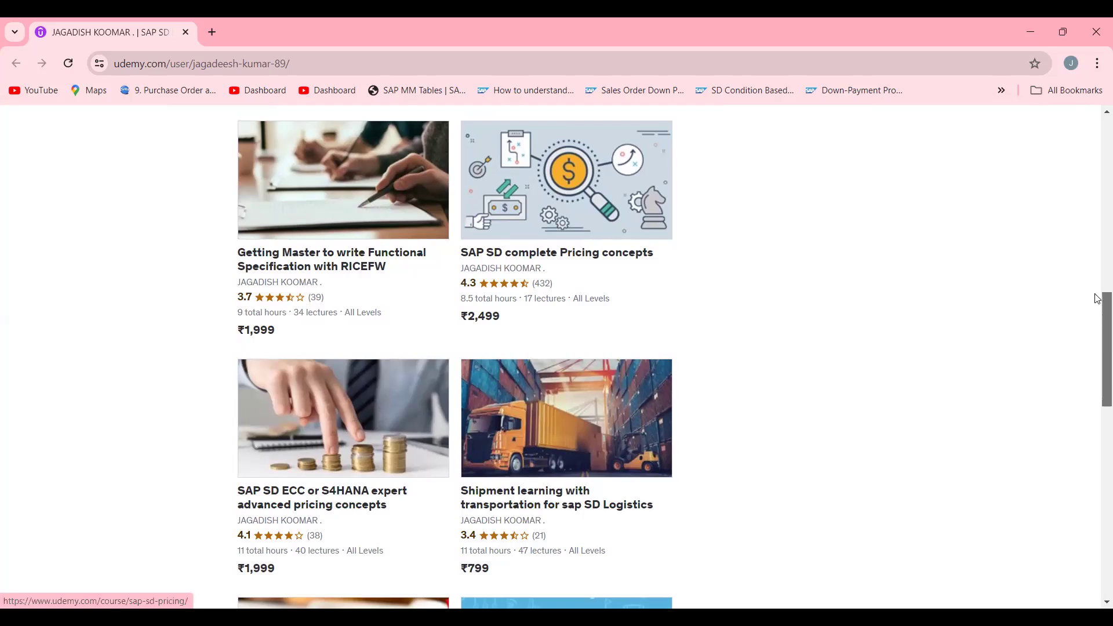
{"action": "scroll", "coordinate": [1097, 397], "scroll_direction": "down", "scroll_amount": 5}
{"action": "scroll", "coordinate": [1097, 441], "scroll_direction": "down", "scroll_amount": 5}
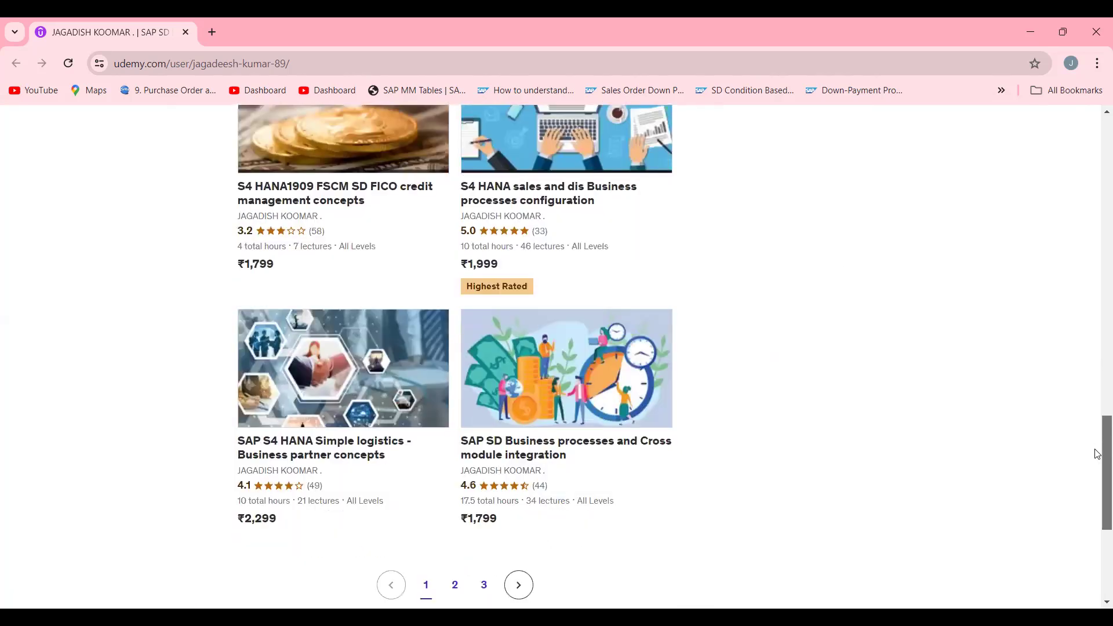